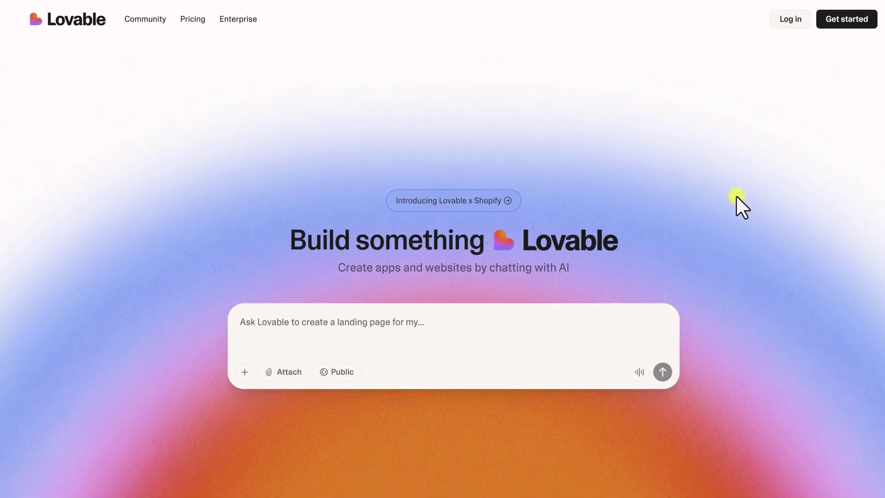
Scroll down and back up through Replit's page before moving on to Knack
{"action": "scroll", "coordinate": [757, 234], "scroll_direction": "down", "scroll_amount": 3}
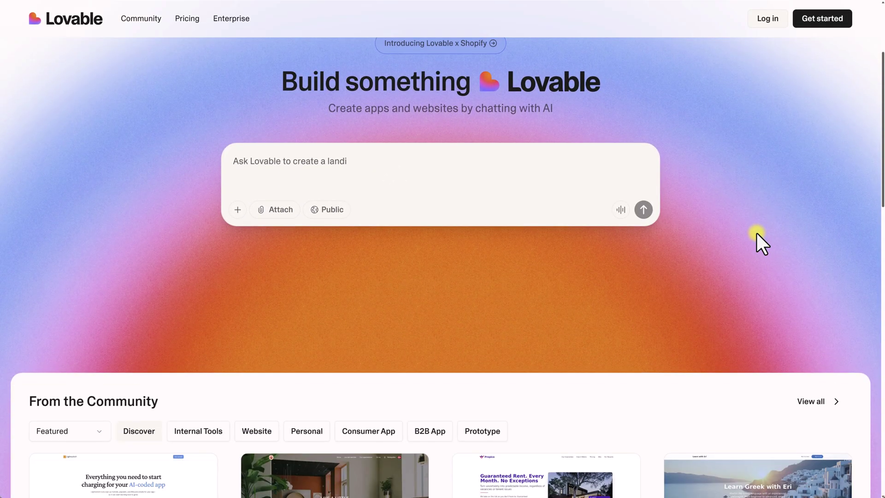
{"action": "scroll", "coordinate": [757, 234], "scroll_direction": "down", "scroll_amount": 2}
{"action": "scroll", "coordinate": [756, 234], "scroll_direction": "down", "scroll_amount": 2}
{"action": "scroll", "coordinate": [715, 241], "scroll_direction": "down", "scroll_amount": 1}
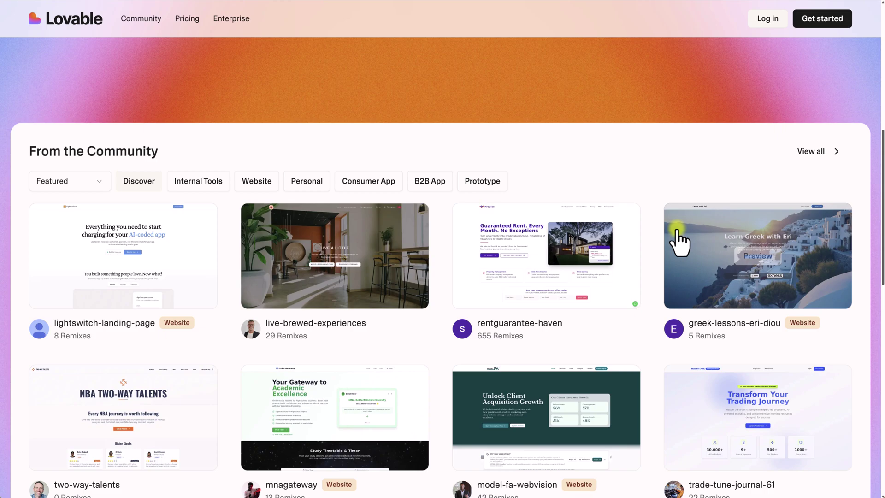
{"action": "scroll", "coordinate": [662, 239], "scroll_direction": "down", "scroll_amount": 1}
{"action": "scroll", "coordinate": [655, 229], "scroll_direction": "down", "scroll_amount": 3}
{"action": "scroll", "coordinate": [655, 230], "scroll_direction": "up", "scroll_amount": 2}
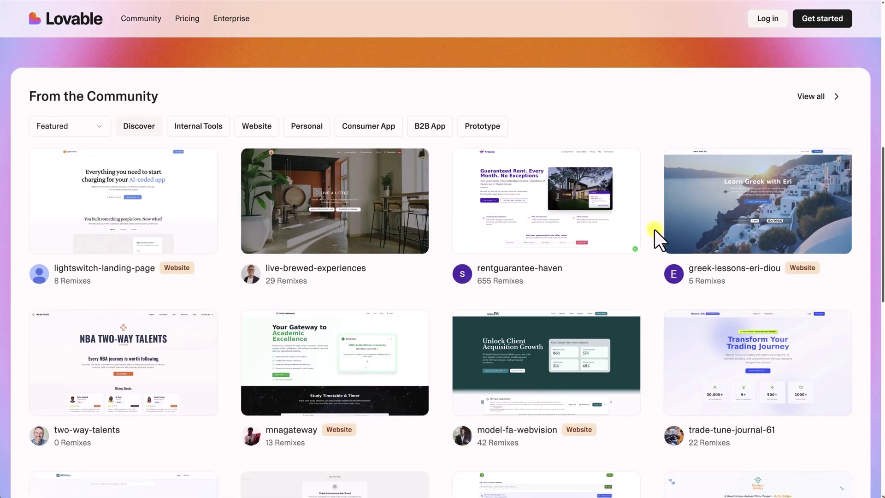
{"action": "scroll", "coordinate": [655, 230], "scroll_direction": "up", "scroll_amount": 1}
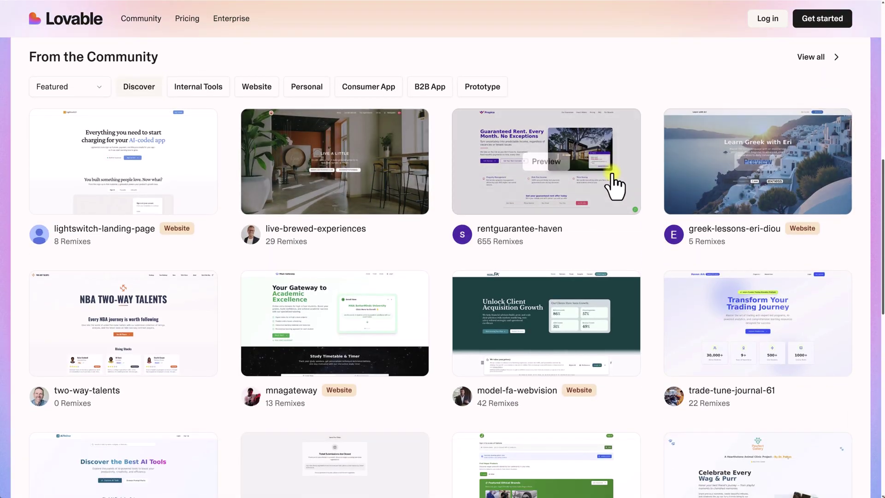
{"action": "scroll", "coordinate": [573, 207], "scroll_direction": "up", "scroll_amount": 5}
{"action": "scroll", "coordinate": [564, 203], "scroll_direction": "up", "scroll_amount": 3}
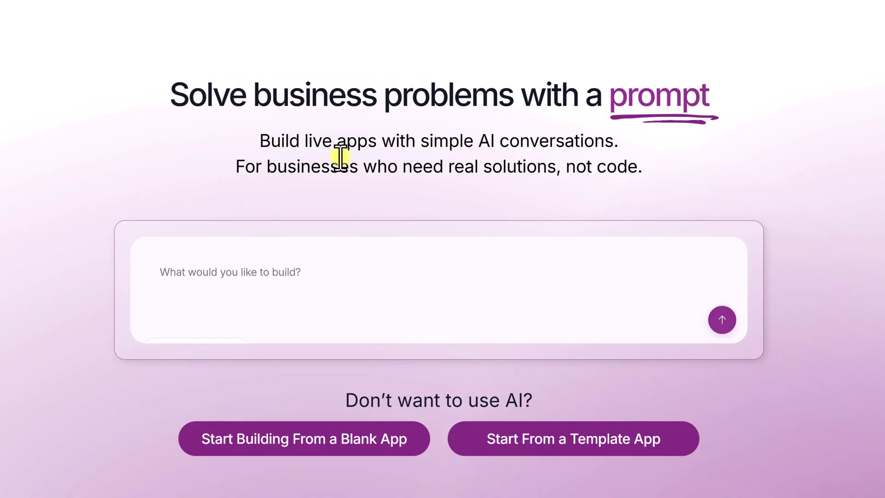
{"action": "left_click_drag", "start_coordinate": [225, 160], "coordinate": [556, 161]}
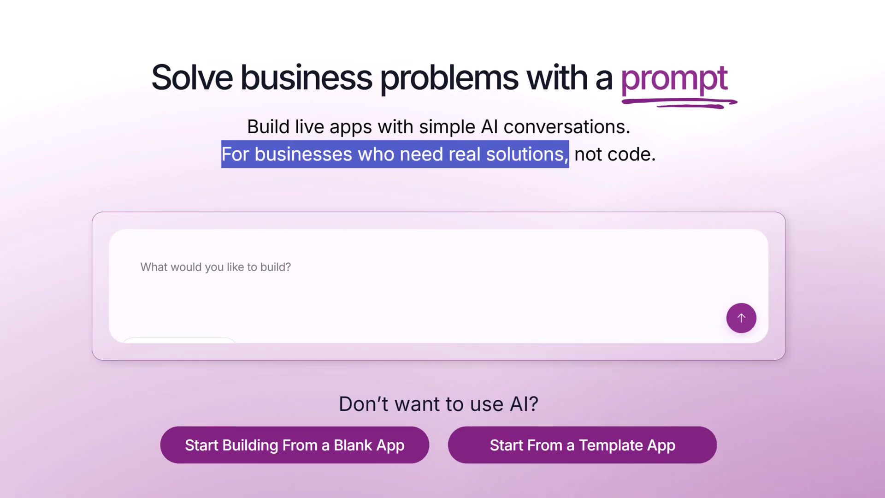
{"action": "scroll", "coordinate": [825, 223], "scroll_direction": "down", "scroll_amount": 3}
{"action": "scroll", "coordinate": [824, 224], "scroll_direction": "down", "scroll_amount": 2}
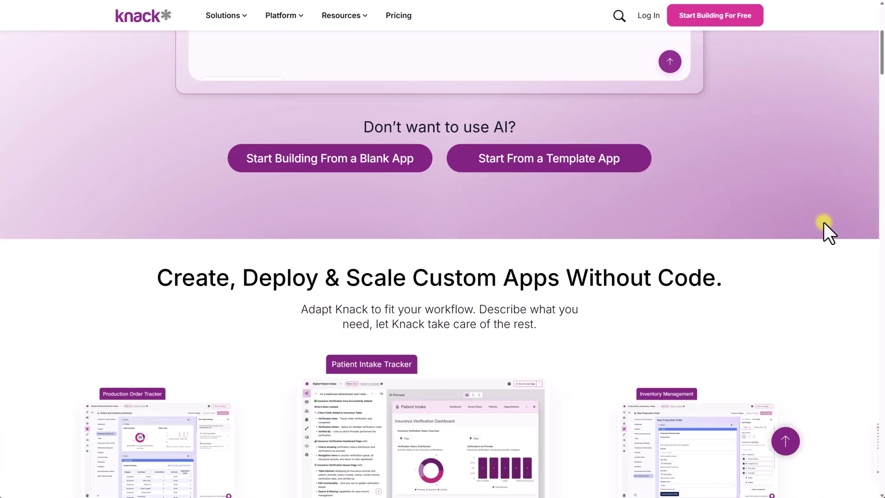
{"action": "scroll", "coordinate": [824, 222], "scroll_direction": "down", "scroll_amount": 3}
{"action": "scroll", "coordinate": [823, 222], "scroll_direction": "down", "scroll_amount": 1}
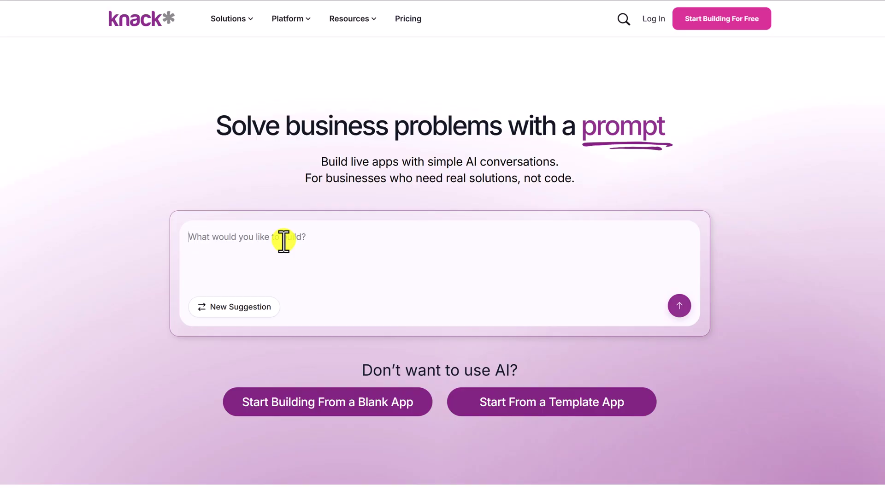
Paste and submit the consulting CRM description with its flexible CRM and onboarding stage requests
{"action": "key", "text": "ctrl+v"}
{"action": "left_click_drag", "start_coordinate": [690, 277], "coordinate": [690, 240]}
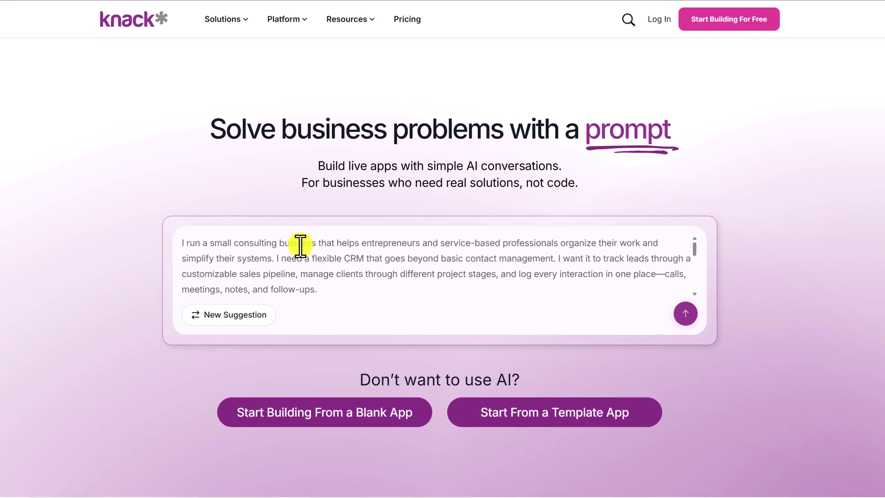
{"action": "left_click_drag", "start_coordinate": [303, 259], "coordinate": [382, 259]}
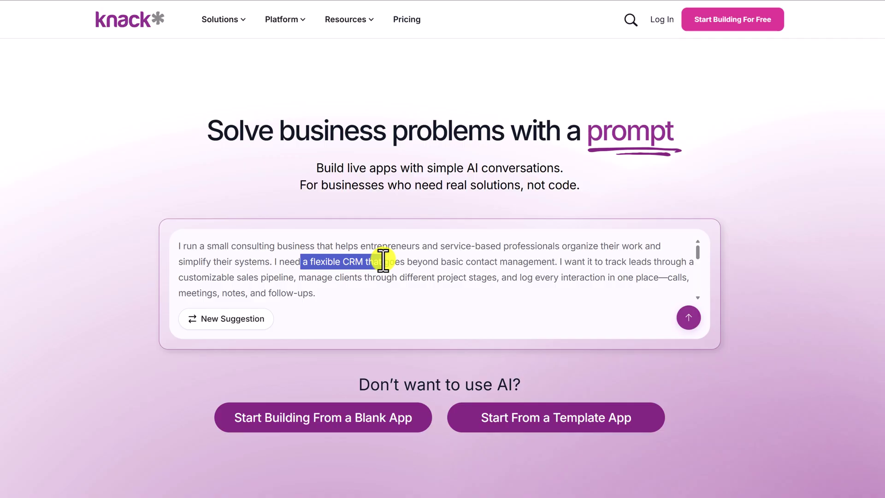
{"action": "left_click_drag", "start_coordinate": [699, 253], "coordinate": [706, 290]}
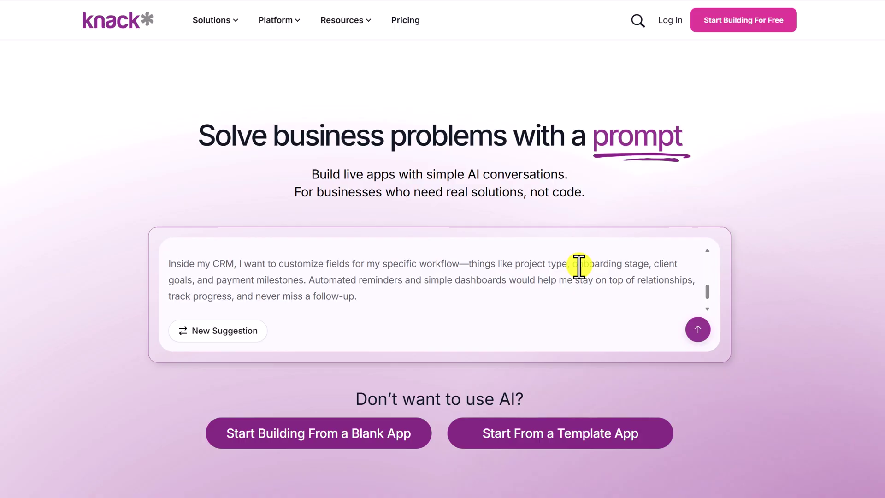
{"action": "left_click_drag", "start_coordinate": [573, 267], "coordinate": [651, 268]}
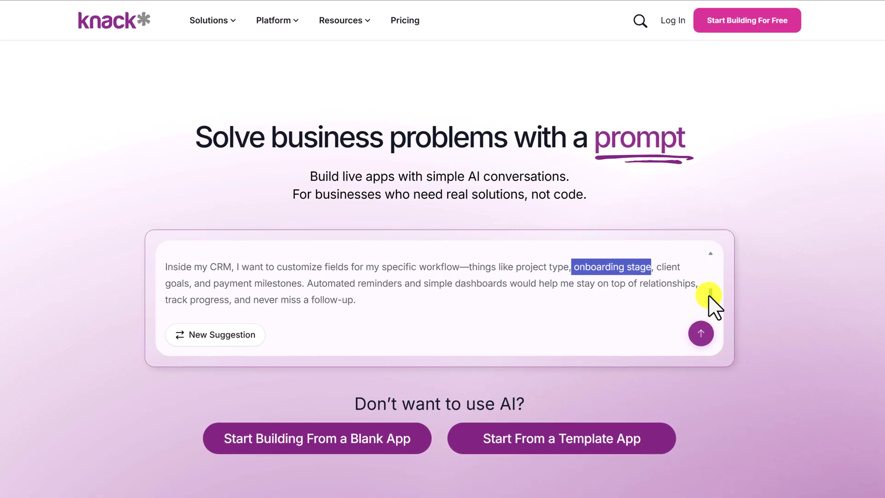
{"action": "left_click_drag", "start_coordinate": [710, 295], "coordinate": [712, 309]}
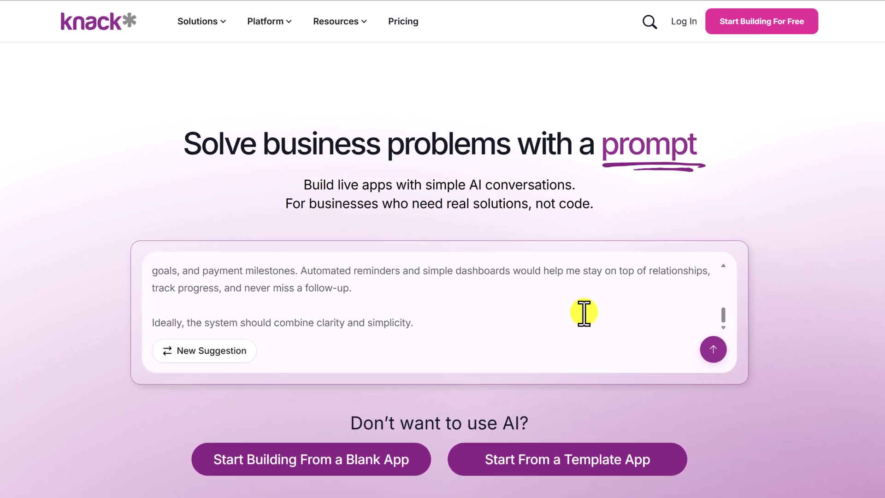
{"action": "left_click", "coordinate": [722, 359]}
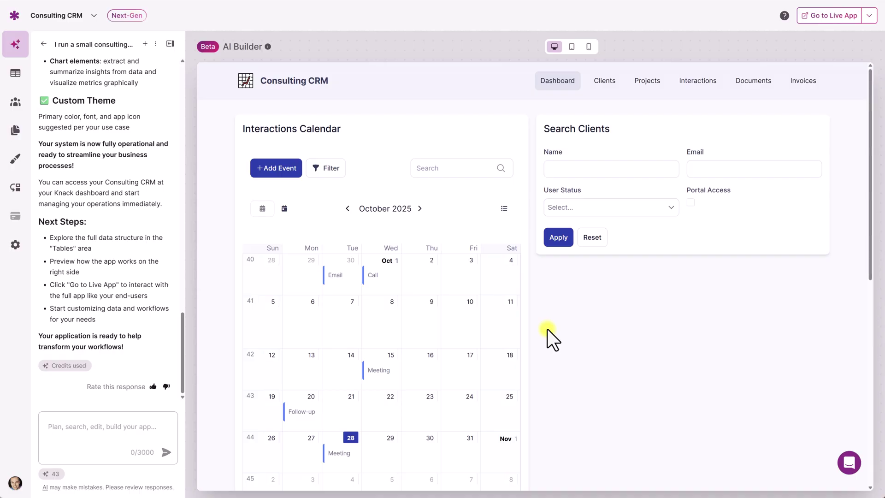
Scroll the generated dashboard through its calendar, Clients and Projects tables, ending at the calendar
{"action": "scroll", "coordinate": [570, 346], "scroll_direction": "down", "scroll_amount": 3}
{"action": "scroll", "coordinate": [570, 346], "scroll_direction": "down", "scroll_amount": 3}
{"action": "scroll", "coordinate": [569, 346], "scroll_direction": "down", "scroll_amount": 2}
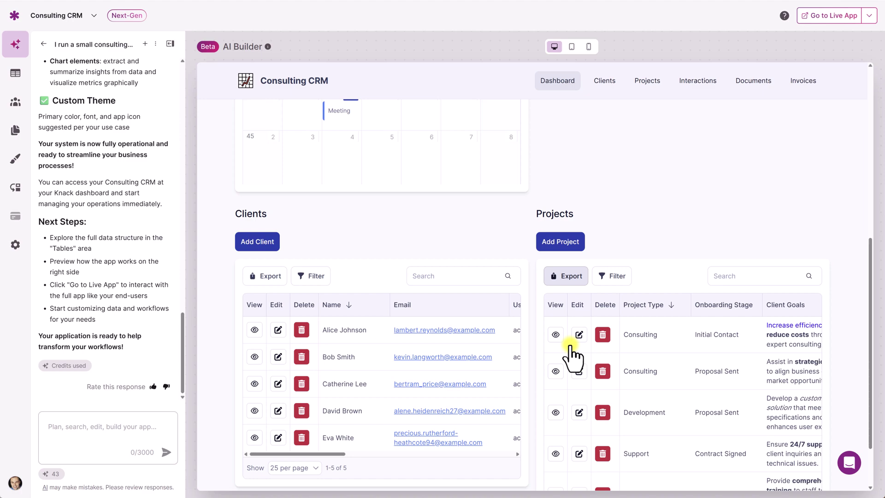
{"action": "scroll", "coordinate": [571, 350], "scroll_direction": "down", "scroll_amount": 1}
{"action": "scroll", "coordinate": [571, 345], "scroll_direction": "up", "scroll_amount": 5}
{"action": "scroll", "coordinate": [570, 345], "scroll_direction": "up", "scroll_amount": 3}
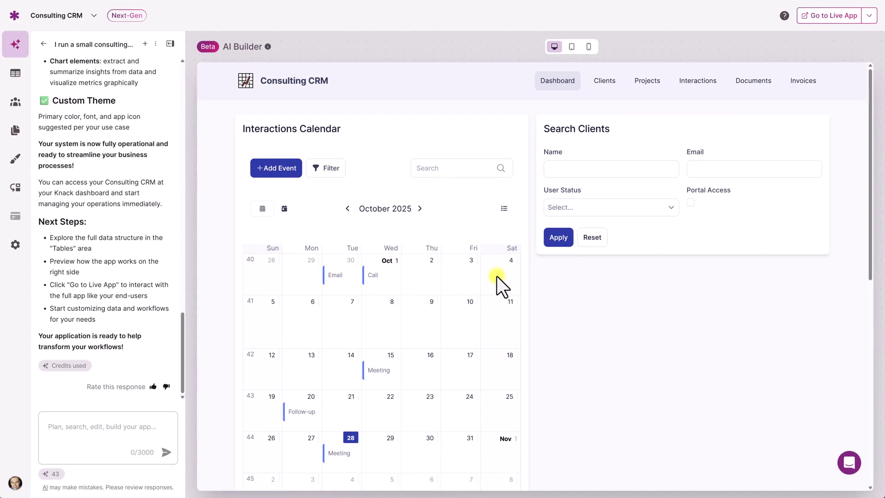
{"action": "scroll", "coordinate": [466, 309], "scroll_direction": "down", "scroll_amount": 1}
{"action": "scroll", "coordinate": [466, 310], "scroll_direction": "down", "scroll_amount": 3}
{"action": "scroll", "coordinate": [466, 308], "scroll_direction": "down", "scroll_amount": 3}
{"action": "scroll", "coordinate": [464, 305], "scroll_direction": "down", "scroll_amount": 2}
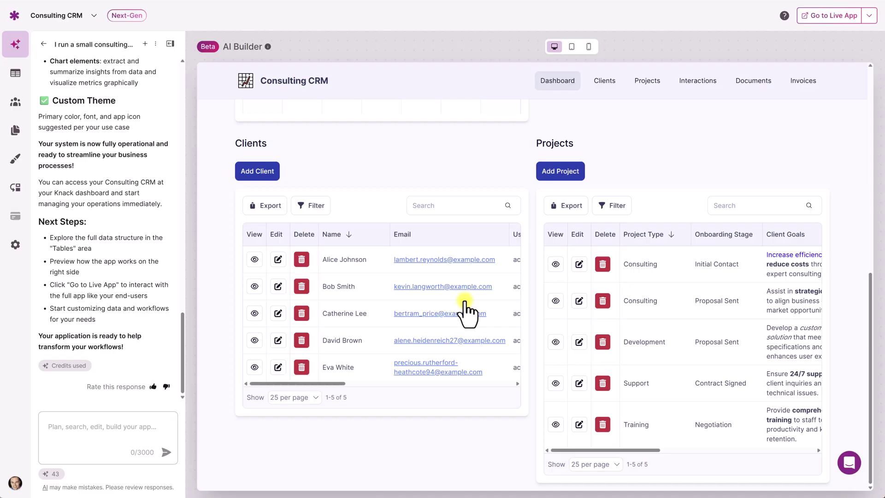
{"action": "scroll", "coordinate": [467, 310], "scroll_direction": "up", "scroll_amount": 7}
{"action": "scroll", "coordinate": [466, 311], "scroll_direction": "up", "scroll_amount": 2}
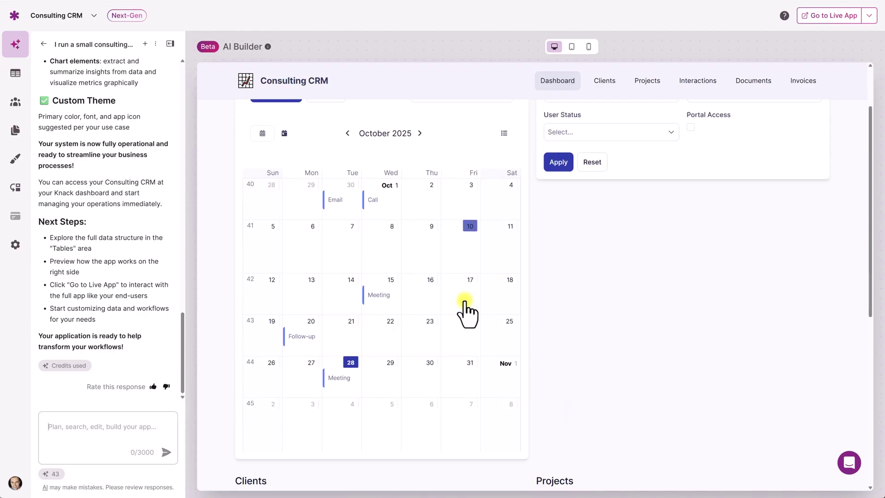
{"action": "scroll", "coordinate": [467, 312], "scroll_direction": "down", "scroll_amount": 4}
{"action": "scroll", "coordinate": [466, 313], "scroll_direction": "down", "scroll_amount": 4}
{"action": "scroll", "coordinate": [466, 313], "scroll_direction": "down", "scroll_amount": 1}
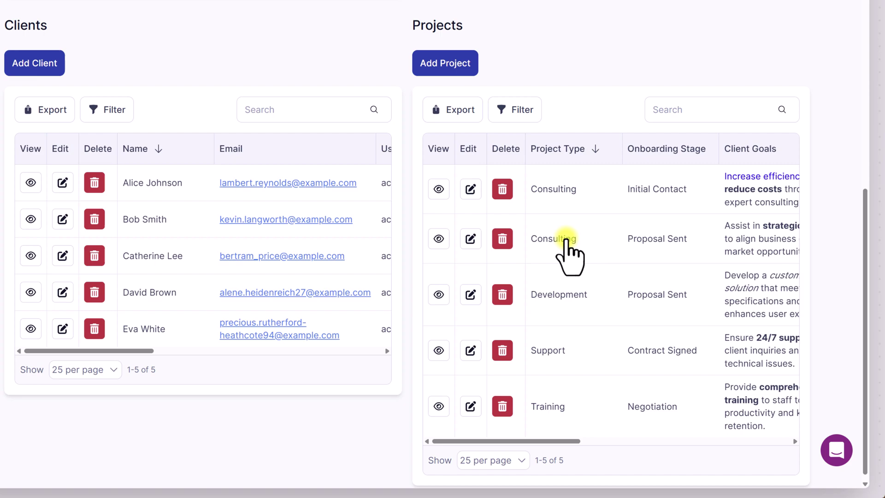
{"action": "scroll", "coordinate": [568, 253], "scroll_direction": "up", "scroll_amount": 7}
{"action": "scroll", "coordinate": [568, 253], "scroll_direction": "down", "scroll_amount": 6}
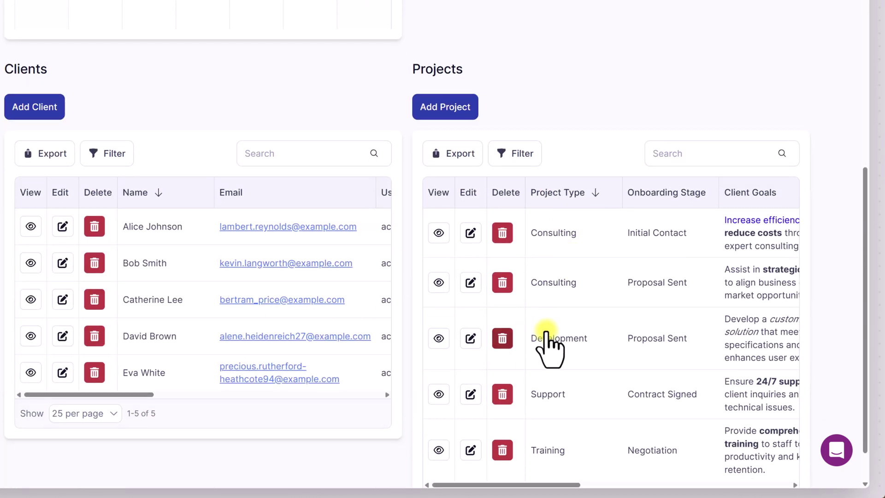
{"action": "scroll", "coordinate": [611, 325], "scroll_direction": "down", "scroll_amount": 1}
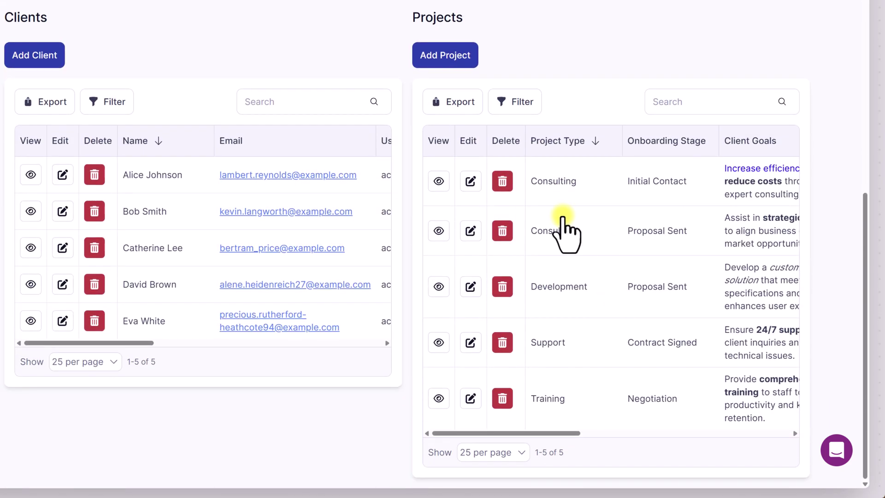
{"action": "scroll", "coordinate": [608, 250], "scroll_direction": "up", "scroll_amount": 8}
{"action": "scroll", "coordinate": [608, 276], "scroll_direction": "up", "scroll_amount": 7}
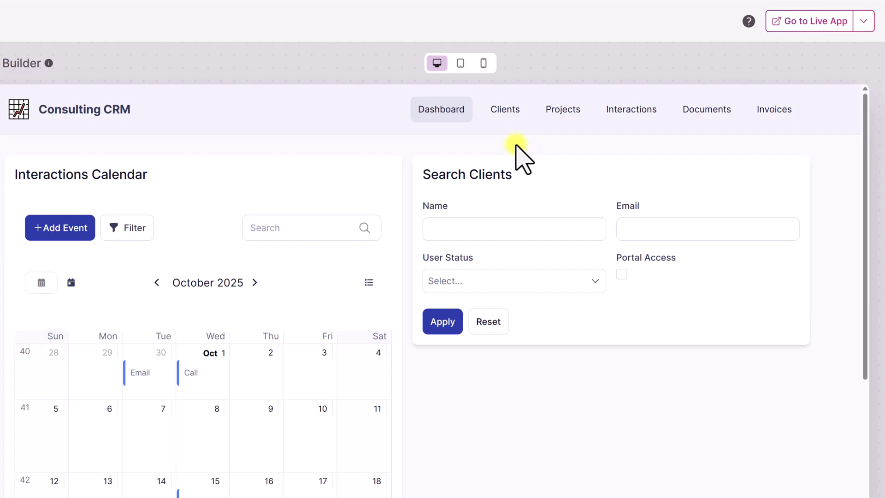
Browse the app's Clients page, then switch to the Projects page
{"action": "left_click", "coordinate": [506, 109]}
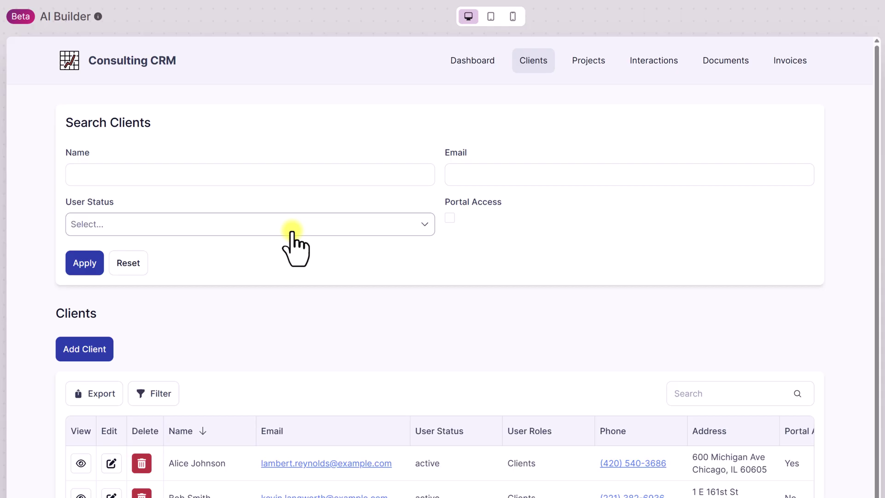
{"action": "scroll", "coordinate": [292, 244], "scroll_direction": "down", "scroll_amount": 2}
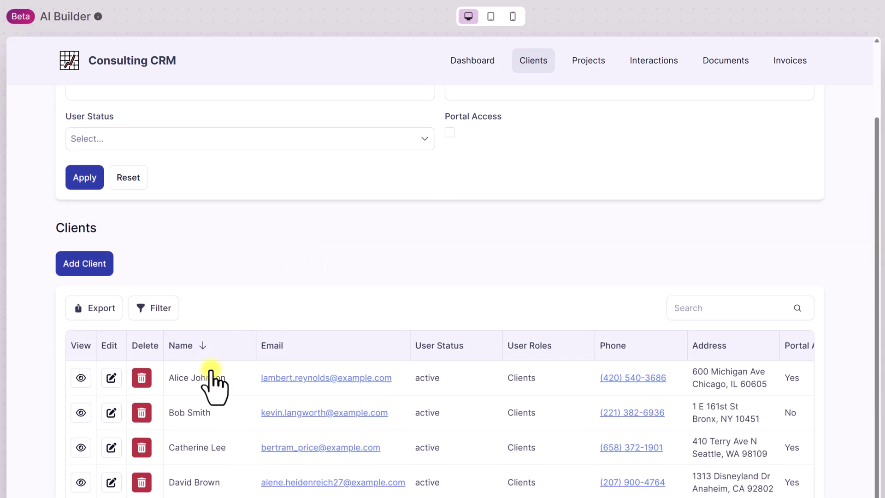
{"action": "scroll", "coordinate": [203, 392], "scroll_direction": "up", "scroll_amount": 2}
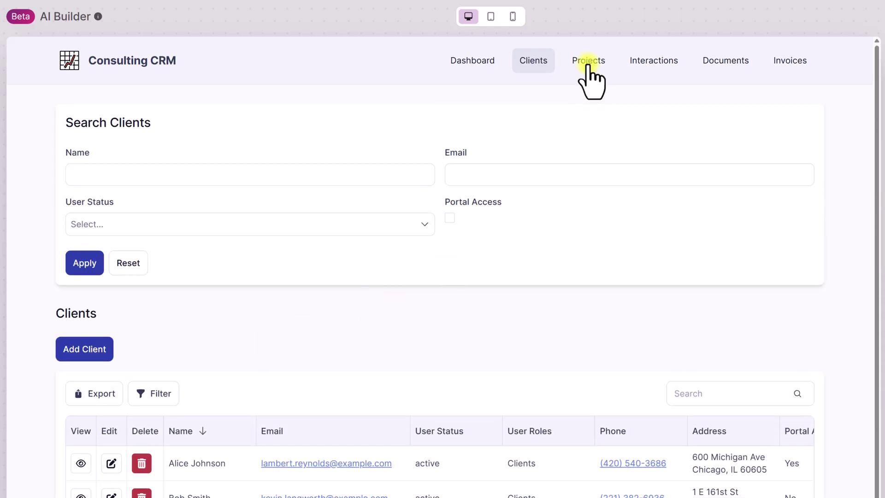
{"action": "left_click", "coordinate": [589, 62]}
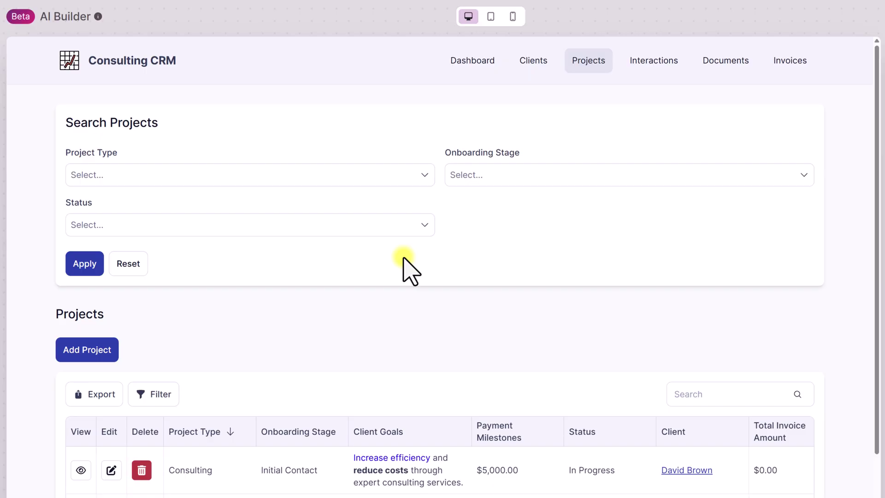
{"action": "scroll", "coordinate": [404, 262], "scroll_direction": "down", "scroll_amount": 4}
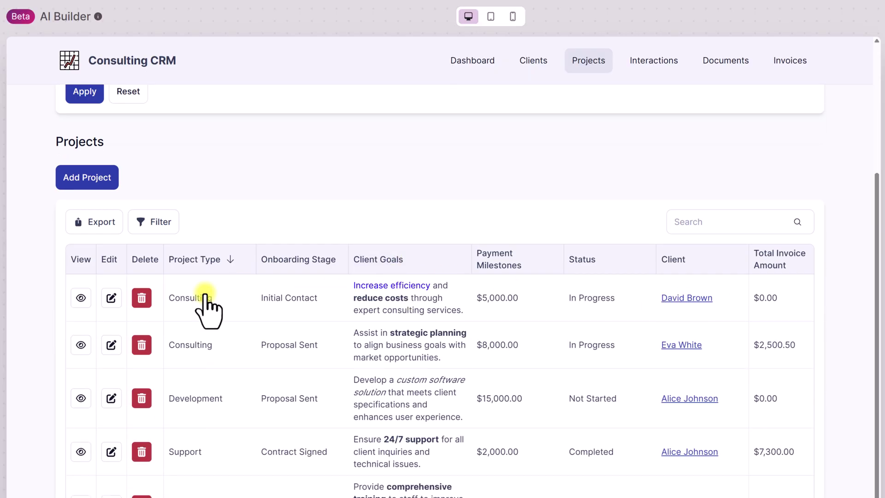
{"action": "left_click", "coordinate": [81, 298]}
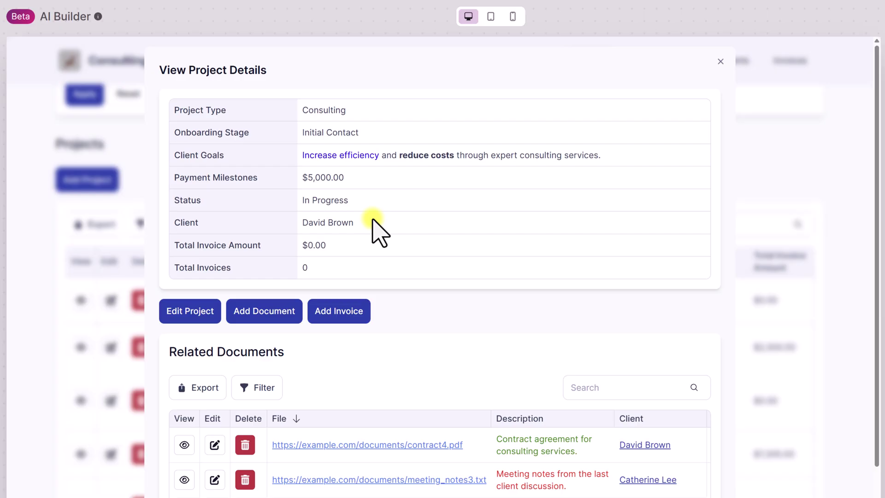
{"action": "scroll", "coordinate": [394, 252], "scroll_direction": "down", "scroll_amount": 3}
{"action": "scroll", "coordinate": [394, 251], "scroll_direction": "up", "scroll_amount": 3}
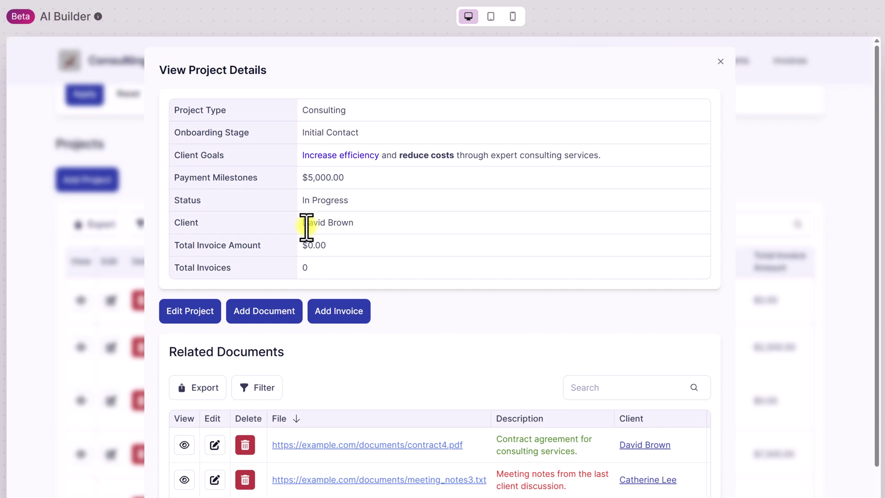
{"action": "left_click_drag", "start_coordinate": [303, 223], "coordinate": [355, 223]}
{"action": "left_click", "coordinate": [356, 225]}
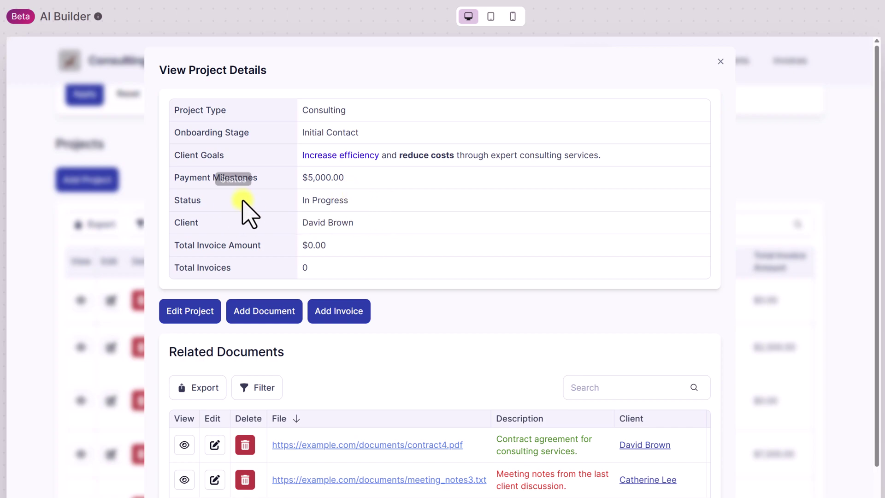
{"action": "scroll", "coordinate": [340, 276], "scroll_direction": "down", "scroll_amount": 1}
{"action": "scroll", "coordinate": [423, 292], "scroll_direction": "down", "scroll_amount": 2}
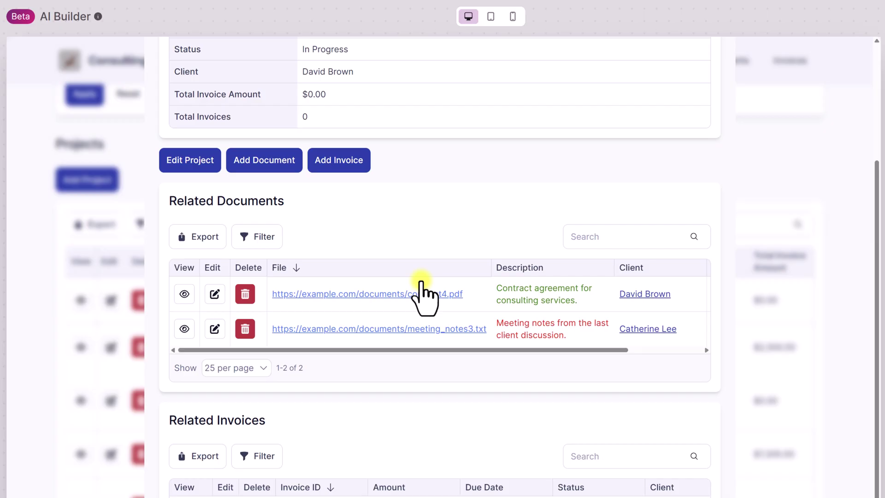
{"action": "scroll", "coordinate": [371, 396], "scroll_direction": "up", "scroll_amount": 3}
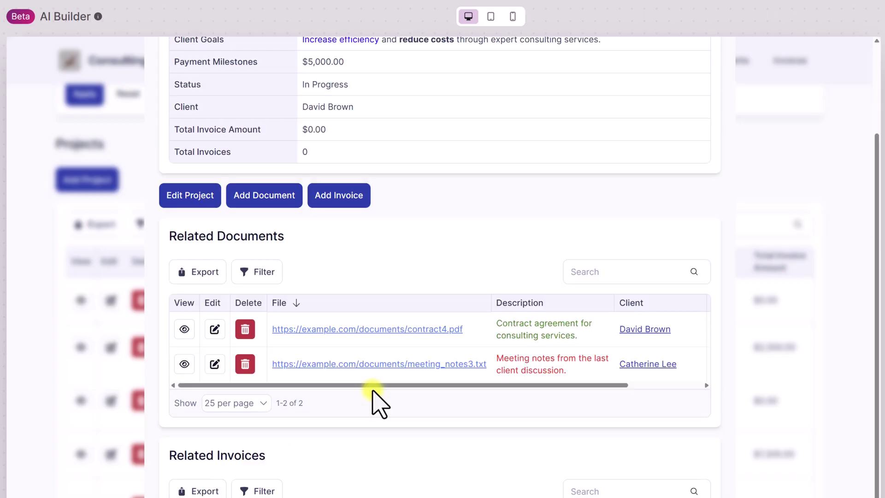
{"action": "left_click", "coordinate": [721, 61]}
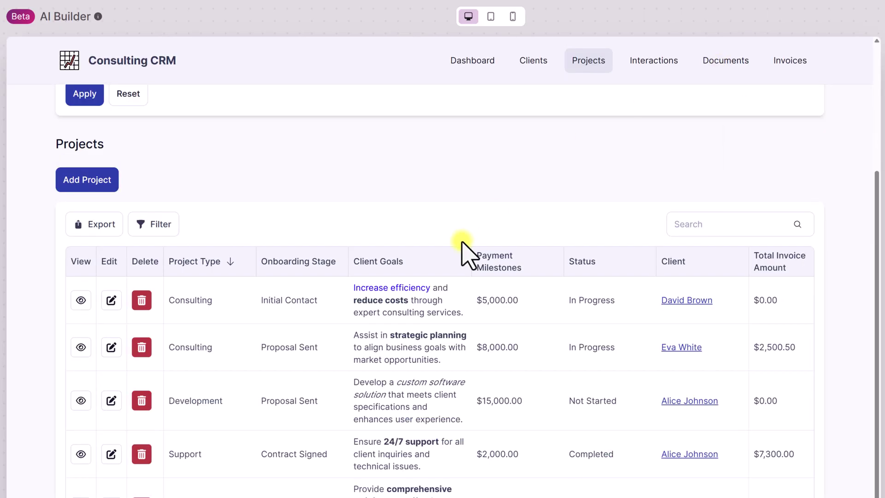
{"action": "scroll", "coordinate": [396, 243], "scroll_direction": "up", "scroll_amount": 1}
{"action": "scroll", "coordinate": [393, 243], "scroll_direction": "up", "scroll_amount": 3}
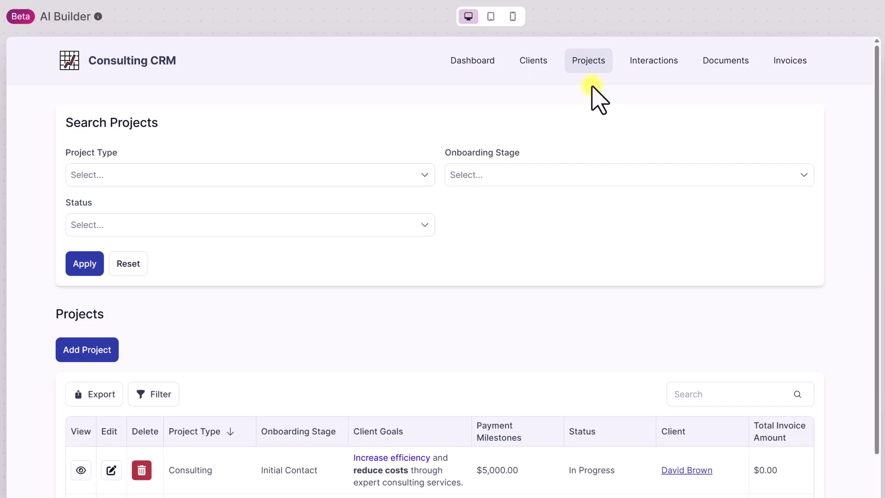
Check the Onboarding Stage filter and Interactions page, then go to the Invoices page
{"action": "left_click", "coordinate": [603, 176]}
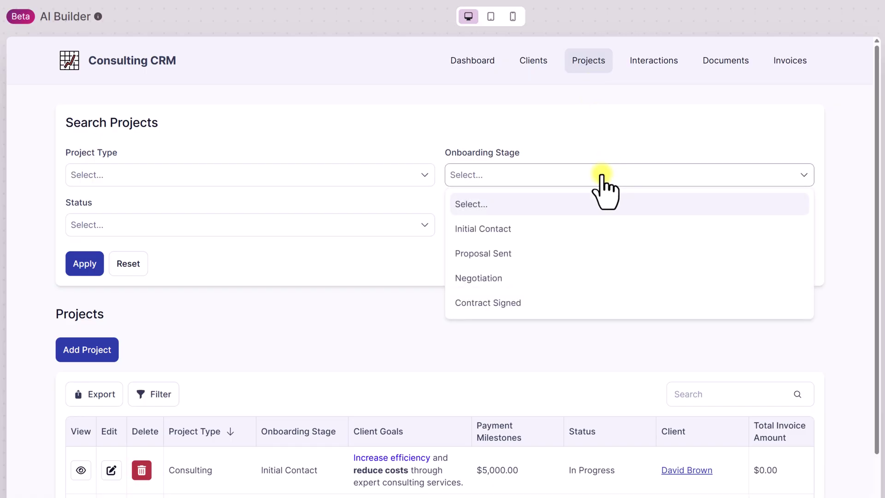
{"action": "left_click", "coordinate": [567, 130]}
{"action": "left_click", "coordinate": [643, 61]}
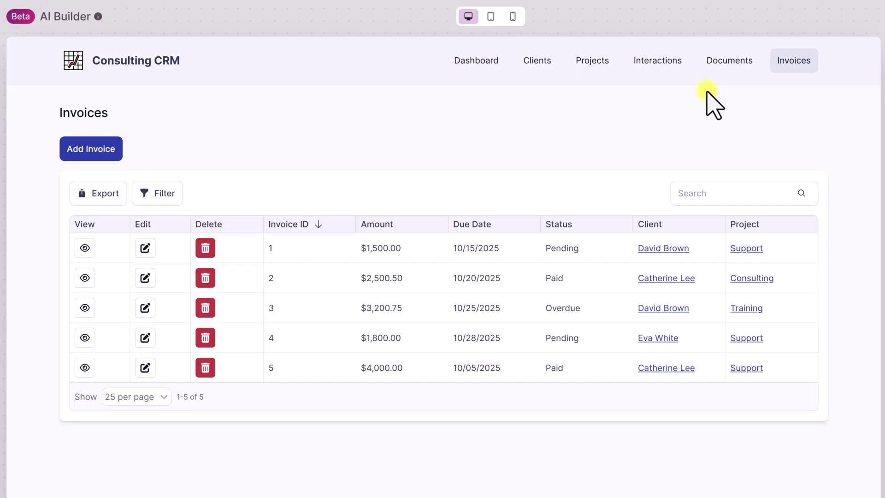
Inspect invoice 1's details, including its $1,500.00 amount, and return to the invoice list
{"action": "left_click", "coordinate": [84, 249]}
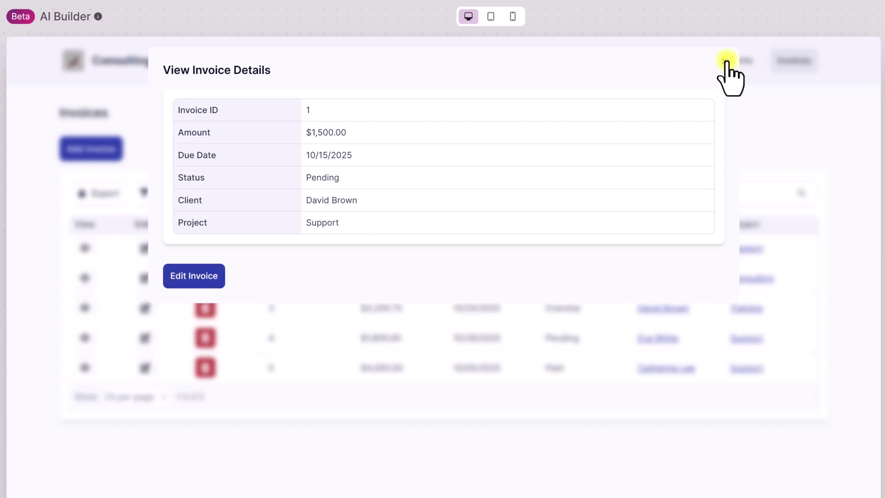
{"action": "left_click_drag", "start_coordinate": [367, 132], "coordinate": [301, 132]}
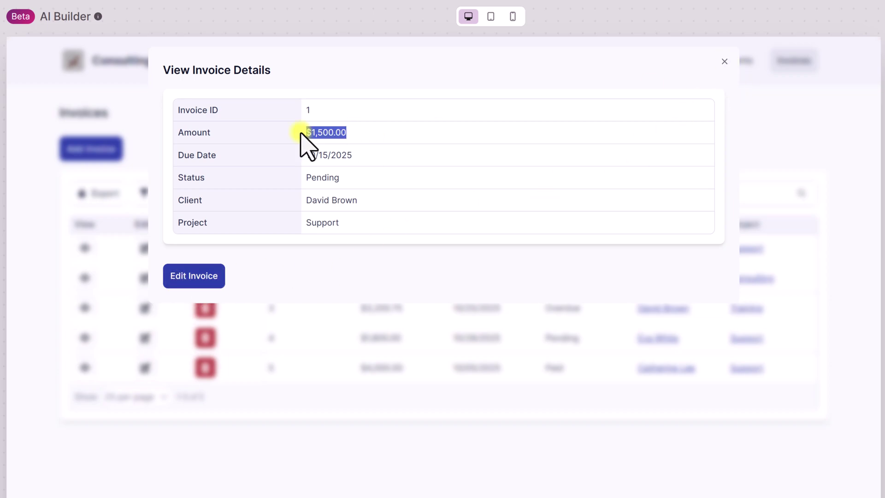
{"action": "left_click", "coordinate": [365, 167]}
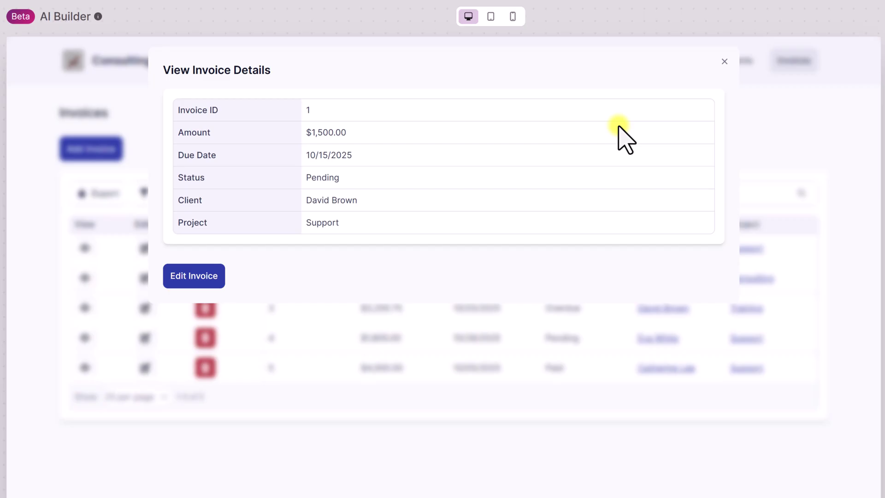
{"action": "left_click", "coordinate": [725, 62]}
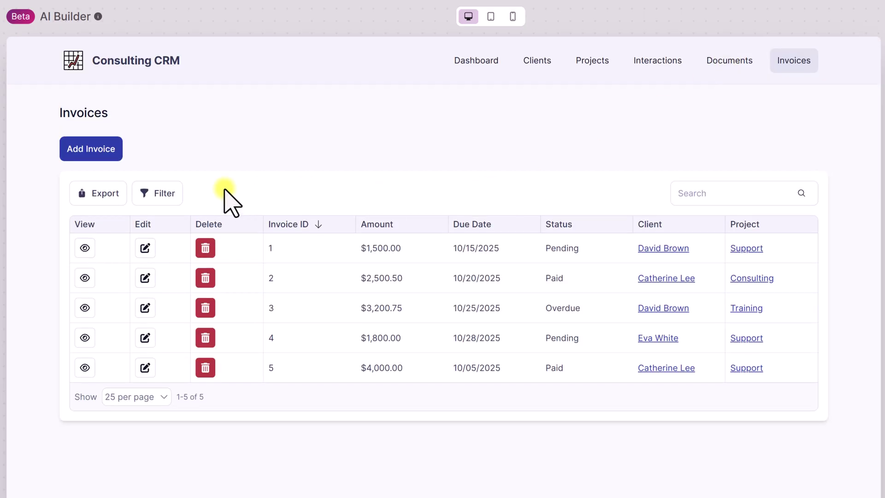
Return the preview to the Dashboard and scroll the AI Builder's chat summary
{"action": "left_click", "coordinate": [471, 64]}
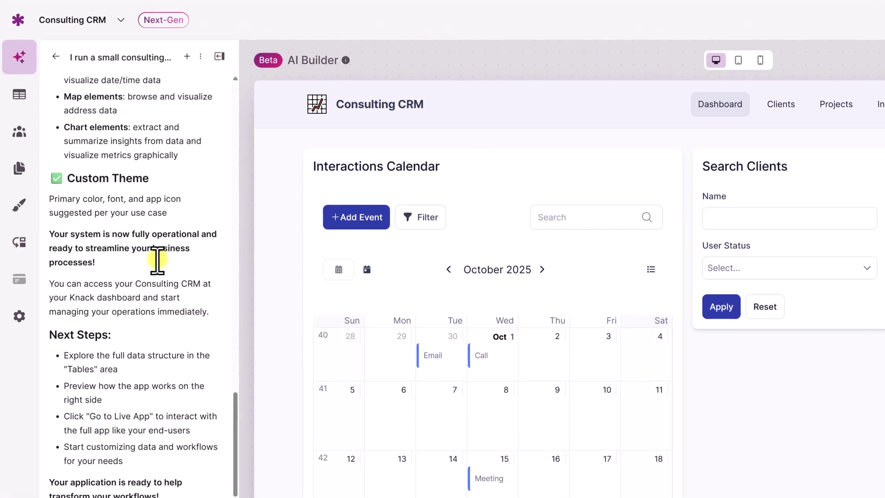
{"action": "scroll", "coordinate": [157, 261], "scroll_direction": "up", "scroll_amount": 5}
{"action": "scroll", "coordinate": [157, 261], "scroll_direction": "up", "scroll_amount": 5}
{"action": "scroll", "coordinate": [158, 260], "scroll_direction": "up", "scroll_amount": 5}
{"action": "scroll", "coordinate": [157, 260], "scroll_direction": "up", "scroll_amount": 5}
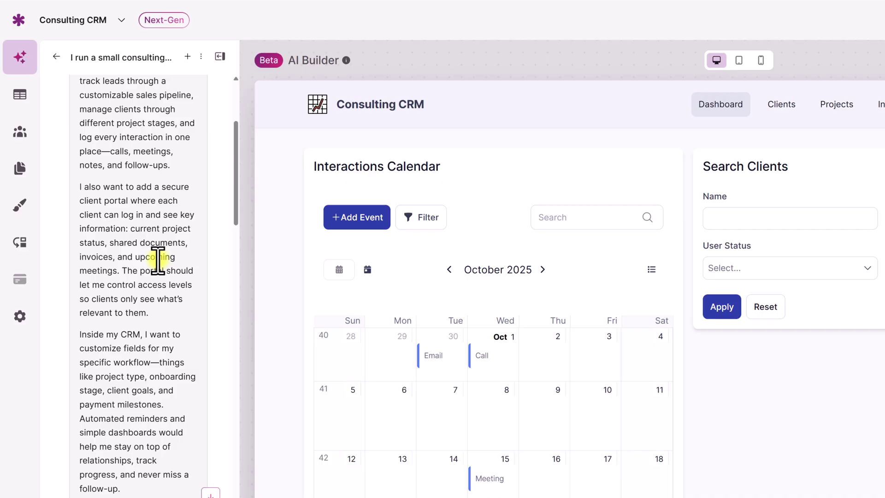
{"action": "scroll", "coordinate": [158, 261], "scroll_direction": "down", "scroll_amount": 5}
{"action": "scroll", "coordinate": [157, 261], "scroll_direction": "down", "scroll_amount": 4}
{"action": "scroll", "coordinate": [157, 261], "scroll_direction": "down", "scroll_amount": 2}
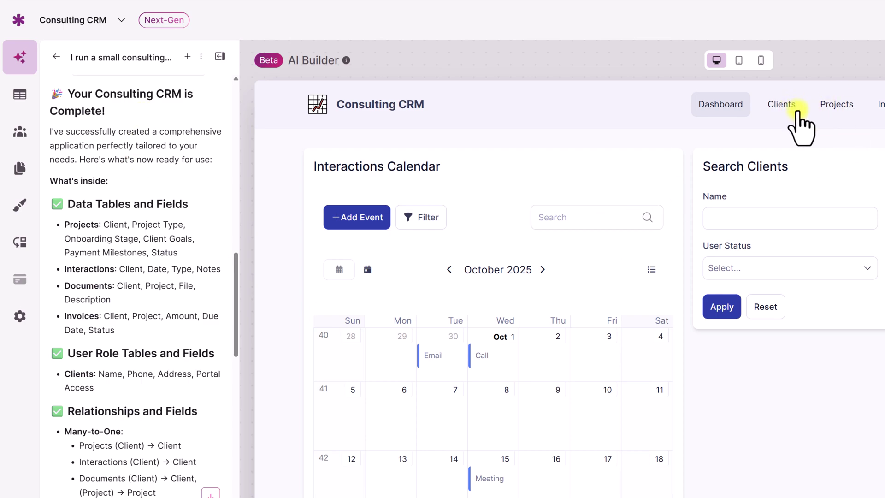
Open the Clients page and scroll through it, noting the Relationships and Fields heading
{"action": "left_click", "coordinate": [784, 109]}
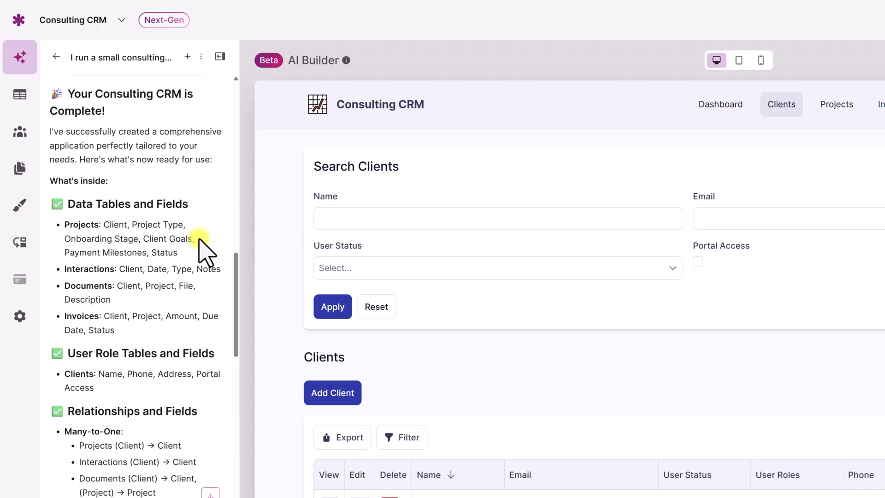
{"action": "scroll", "coordinate": [207, 253], "scroll_direction": "down", "scroll_amount": 1}
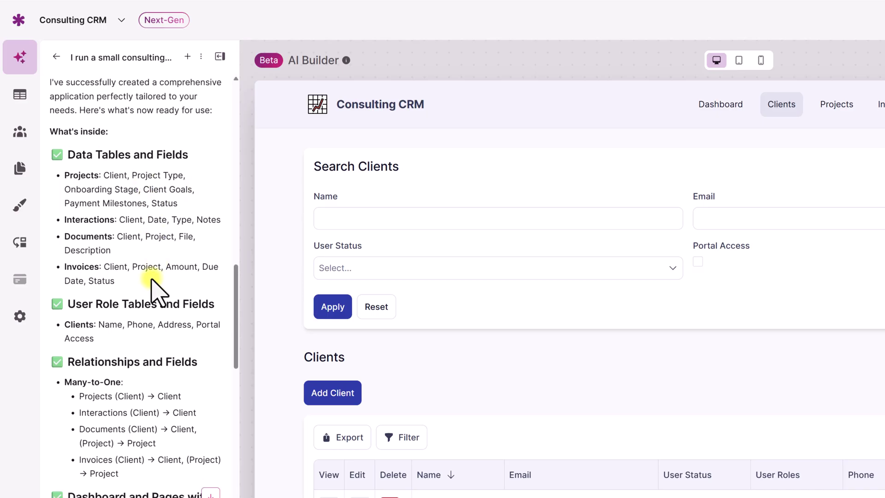
{"action": "scroll", "coordinate": [152, 280], "scroll_direction": "down", "scroll_amount": 1}
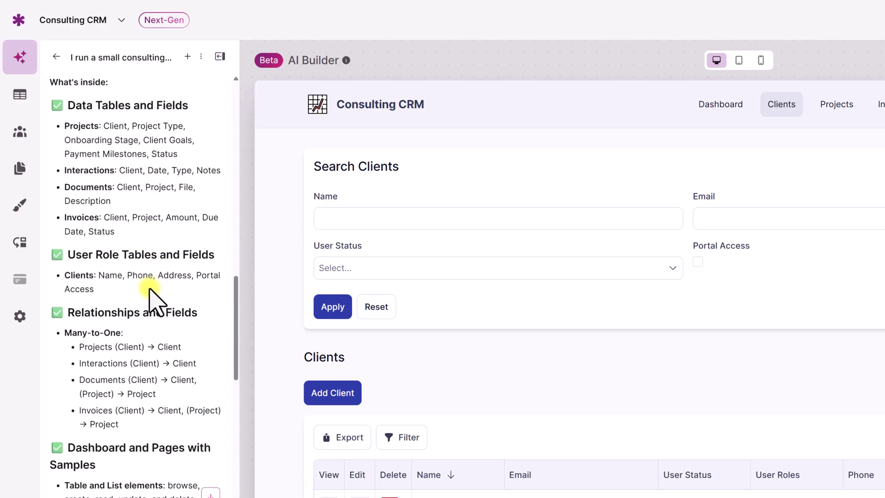
{"action": "scroll", "coordinate": [150, 286], "scroll_direction": "down", "scroll_amount": 2}
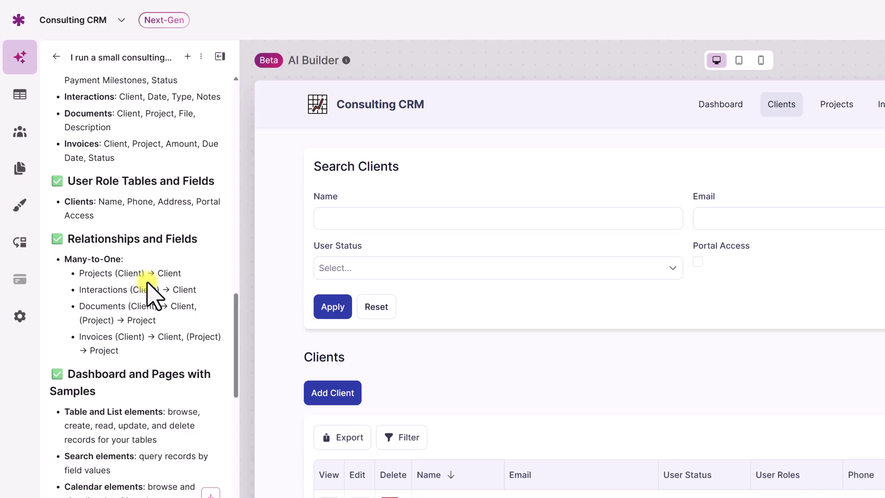
{"action": "scroll", "coordinate": [147, 283], "scroll_direction": "down", "scroll_amount": 2}
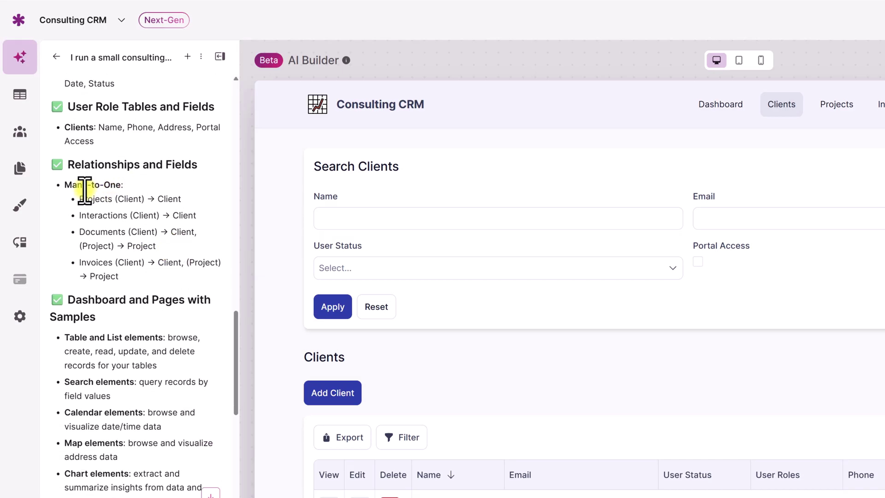
{"action": "left_click_drag", "start_coordinate": [67, 165], "coordinate": [197, 171]}
{"action": "left_click", "coordinate": [191, 183]}
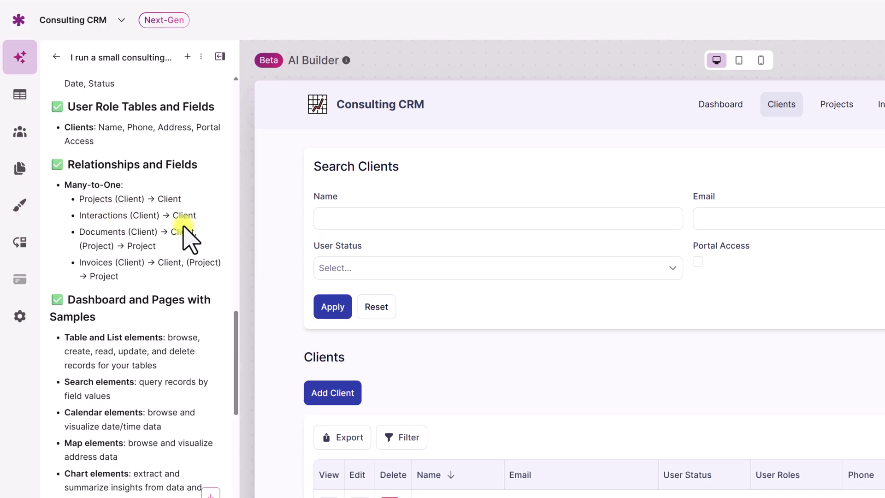
{"action": "scroll", "coordinate": [189, 237], "scroll_direction": "down", "scroll_amount": 3}
{"action": "scroll", "coordinate": [189, 237], "scroll_direction": "down", "scroll_amount": 2}
{"action": "scroll", "coordinate": [189, 238], "scroll_direction": "down", "scroll_amount": 3}
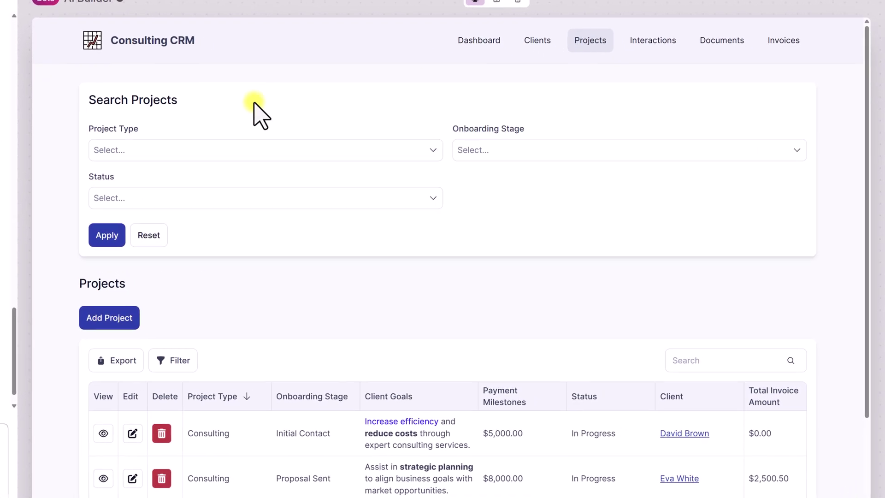
Scroll the Projects table's five projects and bring the project search filters back into view
{"action": "scroll", "coordinate": [429, 208], "scroll_direction": "down", "scroll_amount": 3}
{"action": "scroll", "coordinate": [405, 323], "scroll_direction": "down", "scroll_amount": 1}
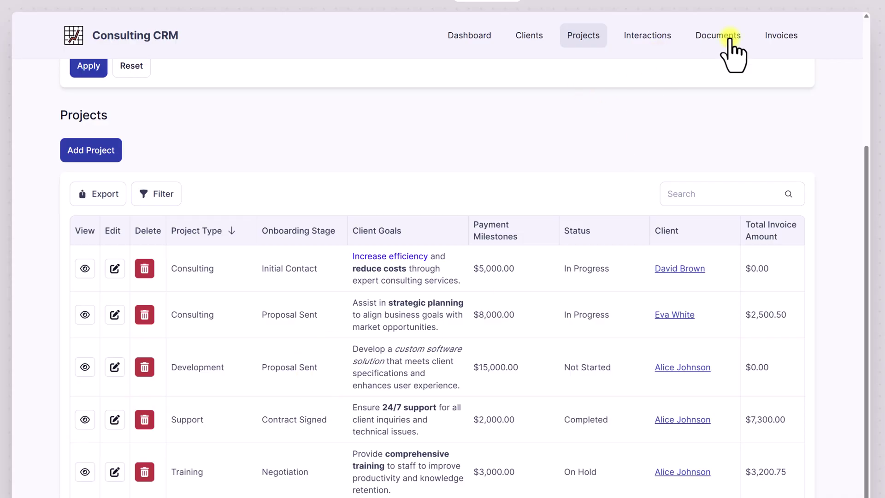
{"action": "scroll", "coordinate": [316, 217], "scroll_direction": "up", "scroll_amount": 2}
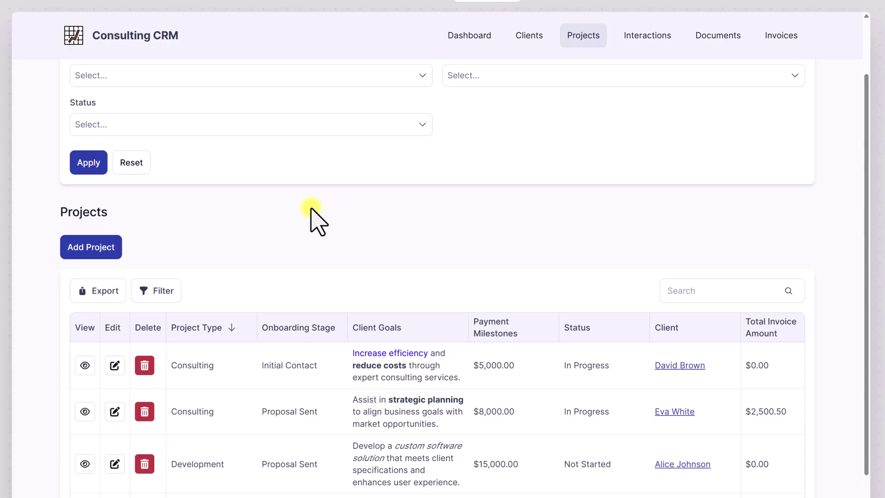
{"action": "scroll", "coordinate": [197, 285], "scroll_direction": "down", "scroll_amount": 2}
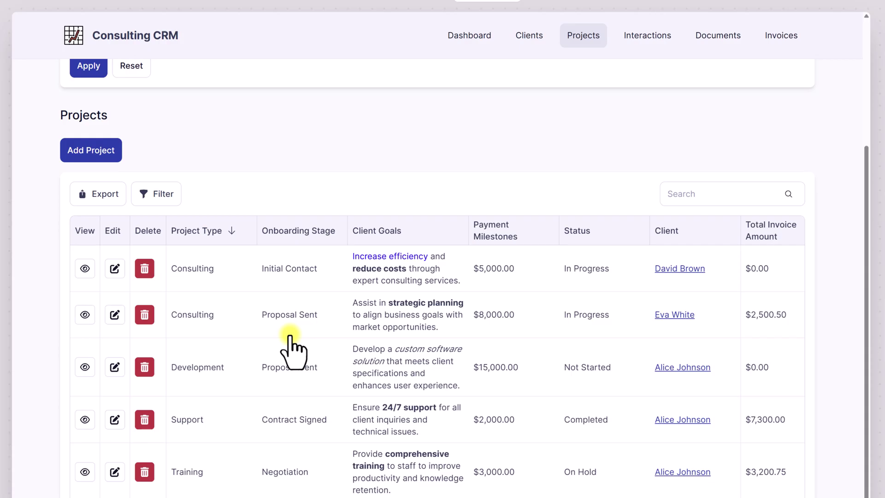
{"action": "left_click", "coordinate": [147, 191]}
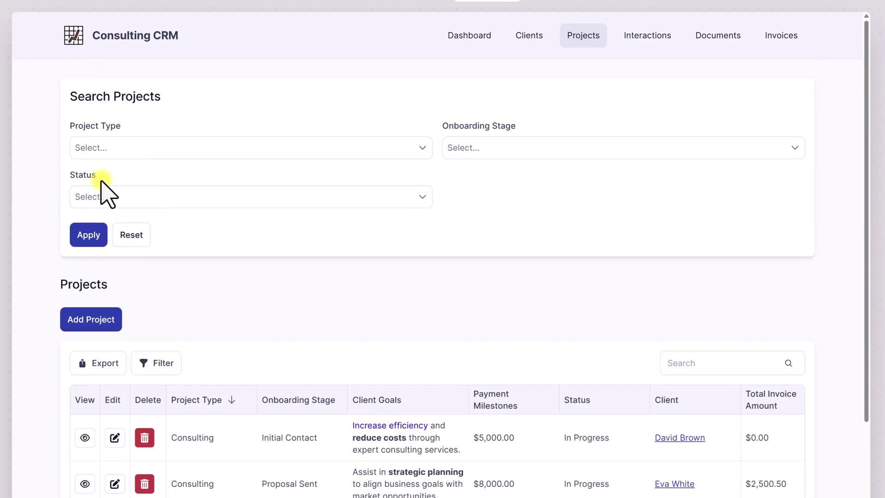
{"action": "scroll", "coordinate": [95, 340], "scroll_direction": "down", "scroll_amount": 4}
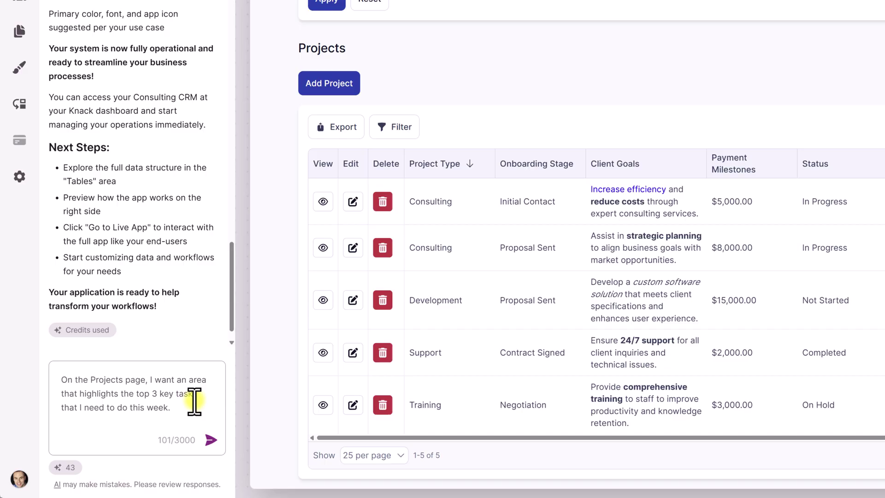
Send the weekly top-3 key tasks request to the AI Builder
{"action": "left_click", "coordinate": [211, 440]}
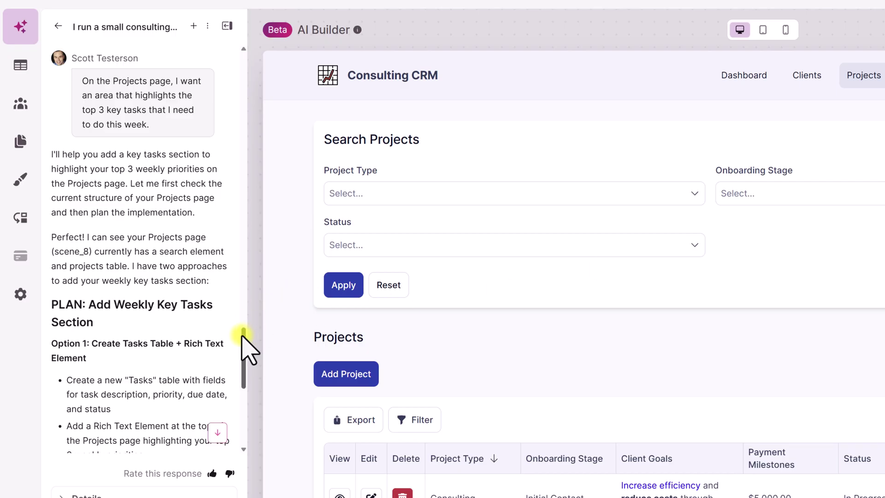
Scroll the AI chat through the two-option plan and its Confirmation needed question
{"action": "left_click_drag", "start_coordinate": [242, 335], "coordinate": [246, 373]}
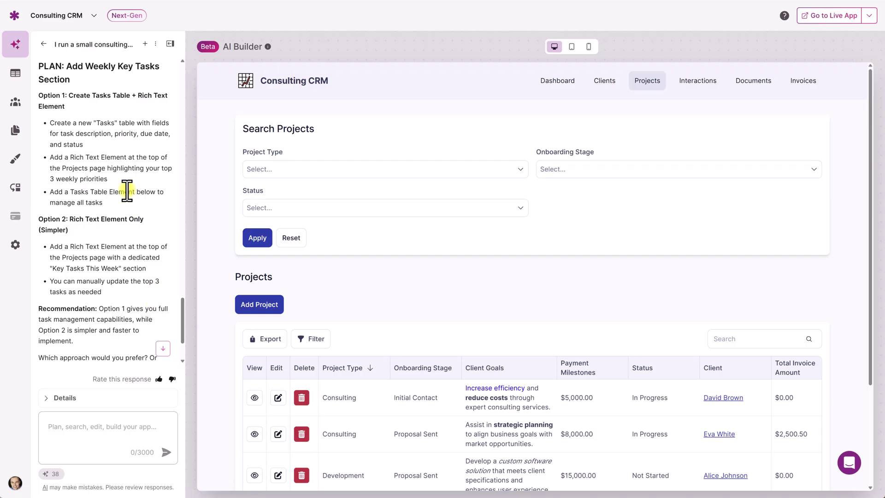
{"action": "mouse_move", "coordinate": [182, 314]}
{"action": "left_mouse_down"}
{"action": "mouse_move", "coordinate": [182, 284]}
{"action": "mouse_move", "coordinate": [183, 314]}
{"action": "left_mouse_up"}
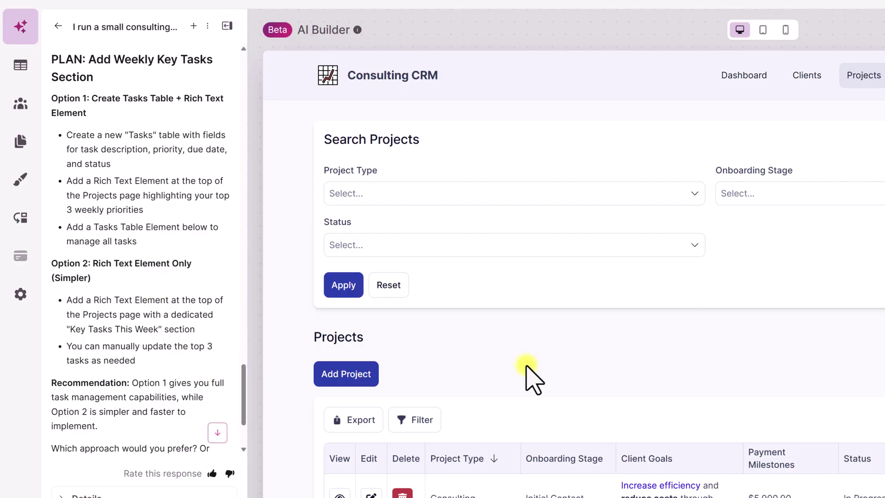
{"action": "left_click_drag", "start_coordinate": [243, 369], "coordinate": [247, 395]}
{"action": "scroll", "coordinate": [153, 422], "scroll_direction": "down", "scroll_amount": 3}
{"action": "type", "text": "Option 1"}
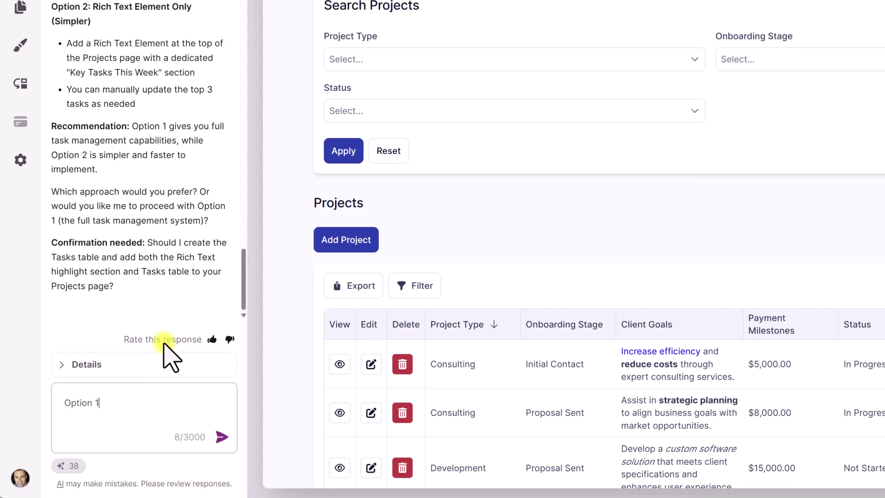
Send the 'Option 1' reply for a Tasks table plus weekly highlight section
{"action": "left_click", "coordinate": [222, 437]}
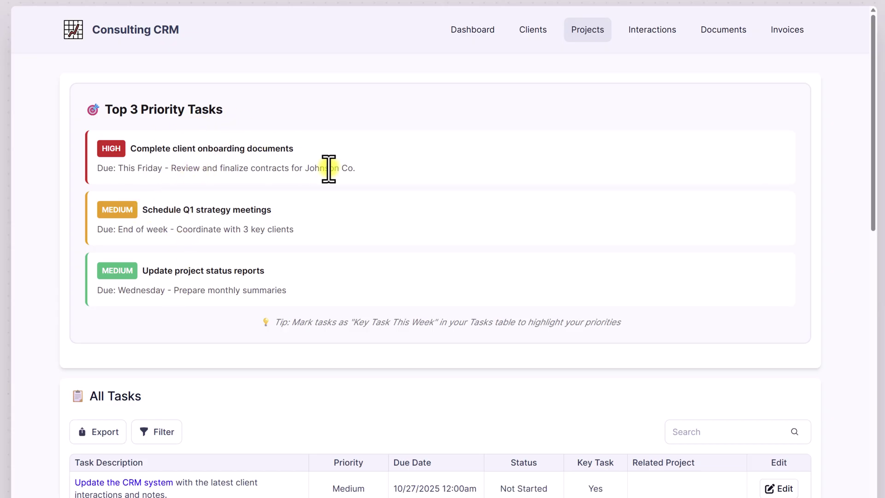
{"action": "scroll", "coordinate": [305, 192], "scroll_direction": "down", "scroll_amount": 2}
{"action": "scroll", "coordinate": [306, 198], "scroll_direction": "down", "scroll_amount": 4}
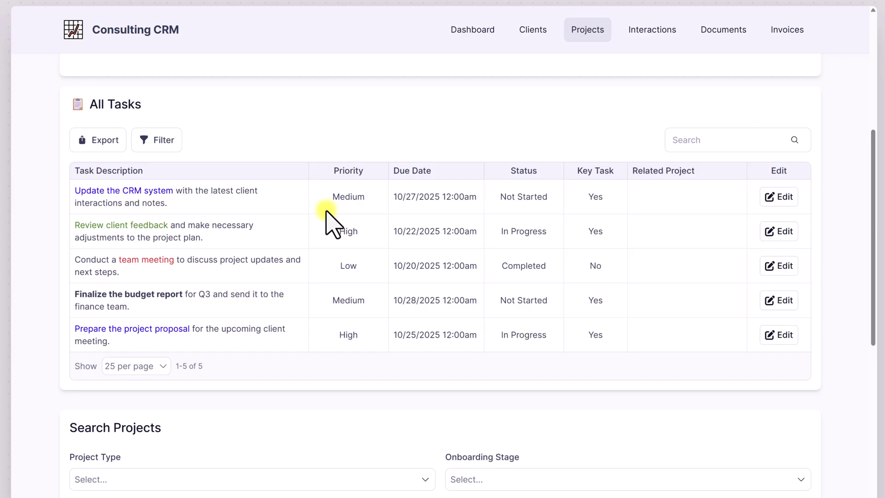
{"action": "scroll", "coordinate": [208, 226], "scroll_direction": "up", "scroll_amount": 2}
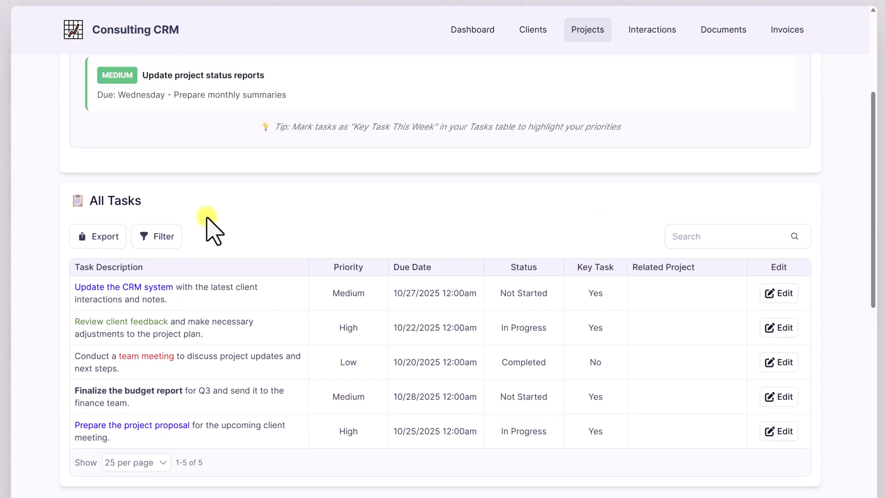
{"action": "scroll", "coordinate": [211, 228], "scroll_direction": "down", "scroll_amount": 2}
{"action": "scroll", "coordinate": [240, 231], "scroll_direction": "up", "scroll_amount": 1}
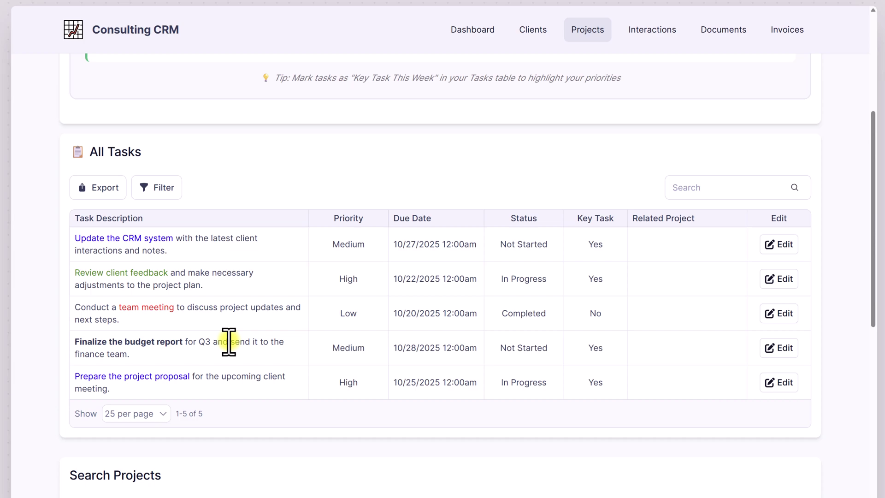
{"action": "scroll", "coordinate": [248, 341], "scroll_direction": "down", "scroll_amount": 1}
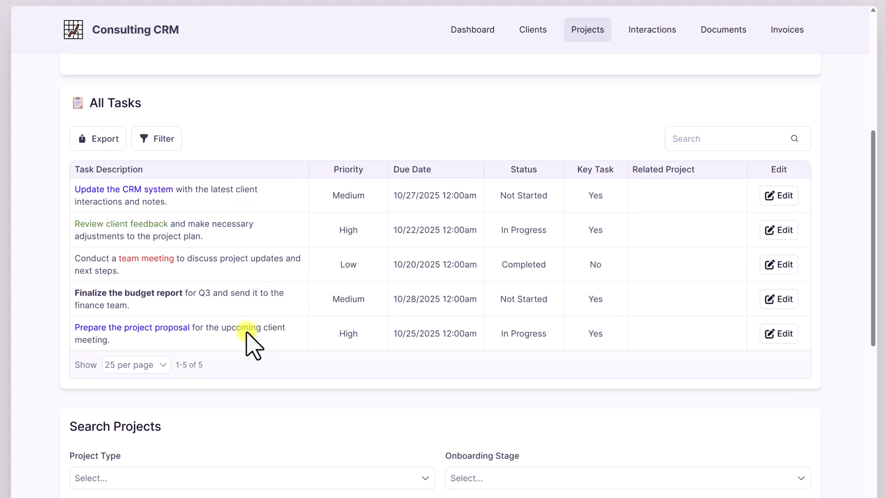
{"action": "scroll", "coordinate": [247, 332], "scroll_direction": "down", "scroll_amount": 7}
{"action": "scroll", "coordinate": [315, 258], "scroll_direction": "down", "scroll_amount": 3}
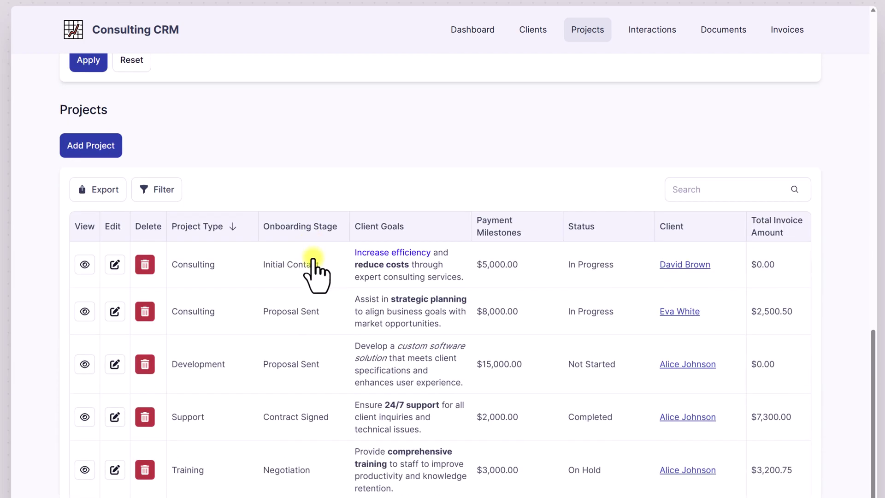
{"action": "scroll", "coordinate": [323, 332], "scroll_direction": "up", "scroll_amount": 7}
{"action": "scroll", "coordinate": [320, 327], "scroll_direction": "up", "scroll_amount": 6}
{"action": "scroll", "coordinate": [320, 327], "scroll_direction": "up", "scroll_amount": 4}
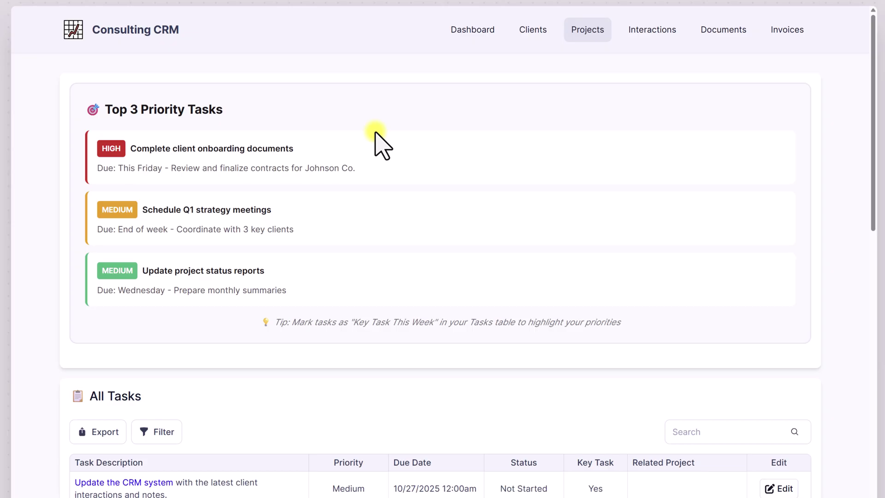
{"action": "scroll", "coordinate": [374, 272], "scroll_direction": "down", "scroll_amount": 1}
{"action": "scroll", "coordinate": [369, 279], "scroll_direction": "up", "scroll_amount": 1}
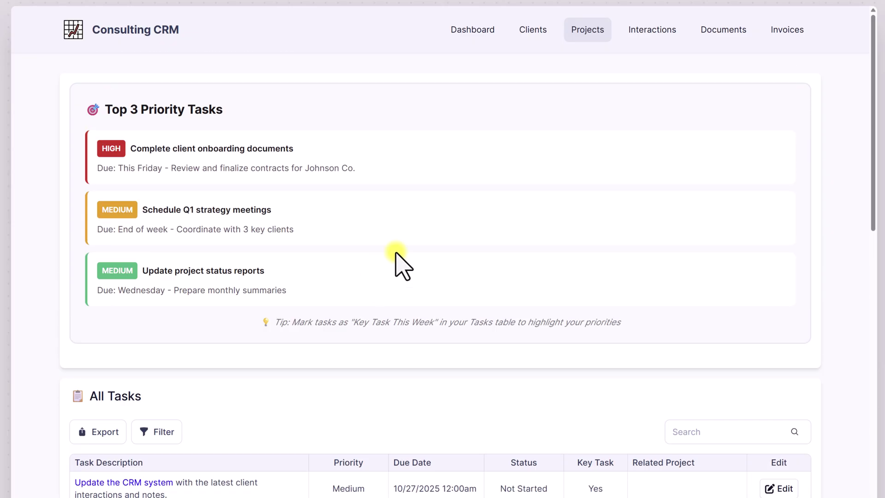
Open the Dashboard page and review its calendar and tables
{"action": "left_click", "coordinate": [471, 31]}
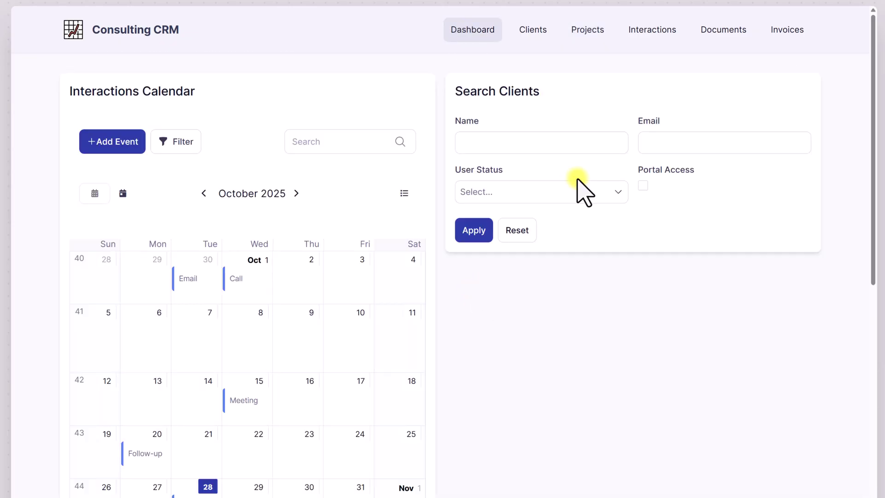
{"action": "scroll", "coordinate": [540, 341], "scroll_direction": "down", "scroll_amount": 1}
{"action": "scroll", "coordinate": [547, 350], "scroll_direction": "down", "scroll_amount": 5}
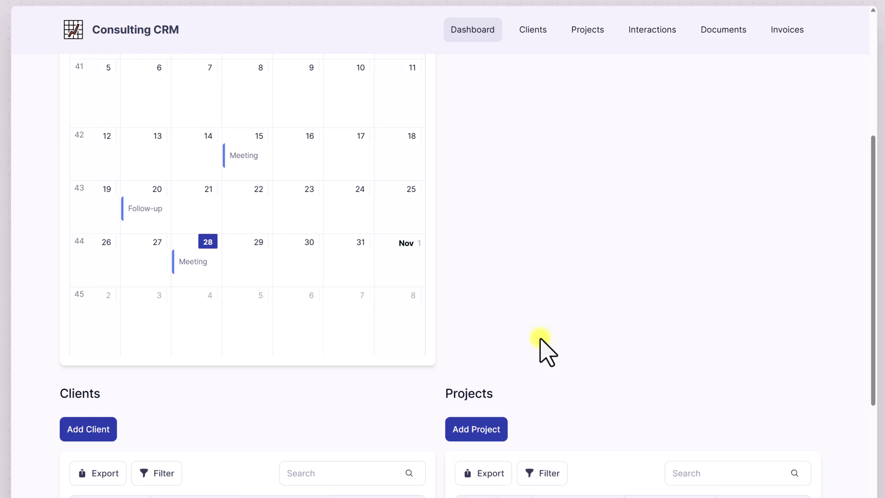
{"action": "scroll", "coordinate": [547, 350], "scroll_direction": "down", "scroll_amount": 5}
{"action": "scroll", "coordinate": [544, 362], "scroll_direction": "up", "scroll_amount": 1}
{"action": "scroll", "coordinate": [544, 306], "scroll_direction": "up", "scroll_amount": 6}
{"action": "scroll", "coordinate": [540, 344], "scroll_direction": "up", "scroll_amount": 4}
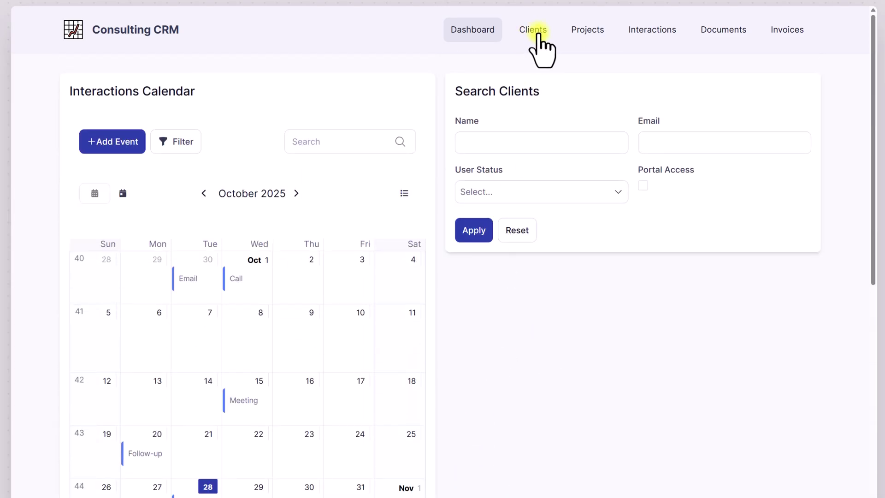
{"action": "scroll", "coordinate": [543, 355], "scroll_direction": "down", "scroll_amount": 6}
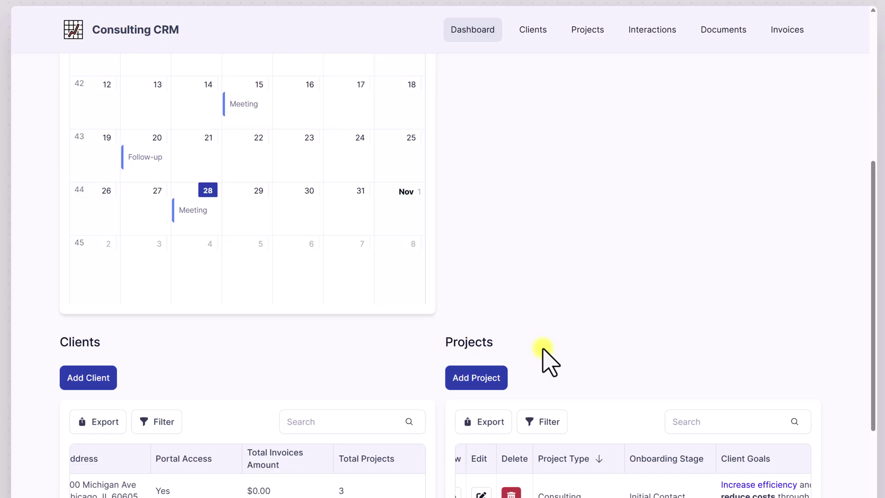
{"action": "scroll", "coordinate": [544, 351], "scroll_direction": "down", "scroll_amount": 5}
{"action": "scroll", "coordinate": [544, 362], "scroll_direction": "up", "scroll_amount": 6}
{"action": "scroll", "coordinate": [544, 362], "scroll_direction": "up", "scroll_amount": 1}
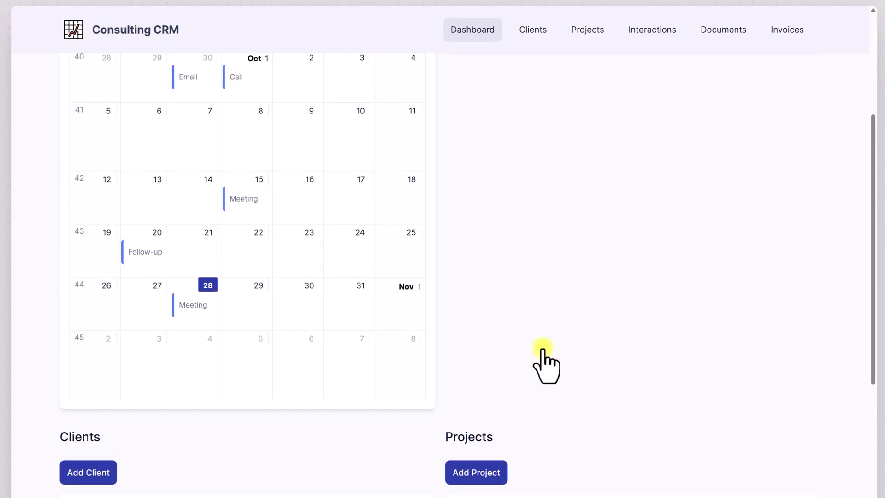
{"action": "scroll", "coordinate": [545, 364], "scroll_direction": "up", "scroll_amount": 4}
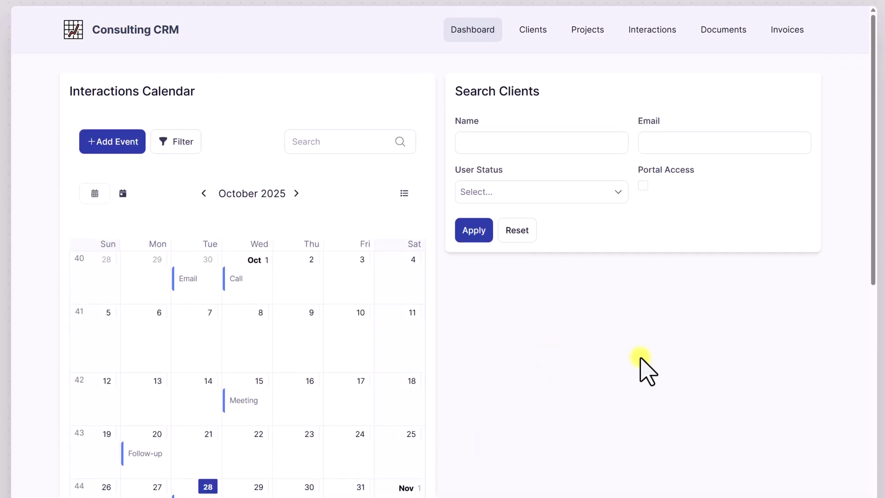
{"action": "scroll", "coordinate": [687, 345], "scroll_direction": "down", "scroll_amount": 1}
{"action": "scroll", "coordinate": [687, 346], "scroll_direction": "up", "scroll_amount": 1}
{"action": "scroll", "coordinate": [664, 311], "scroll_direction": "down", "scroll_amount": 3}
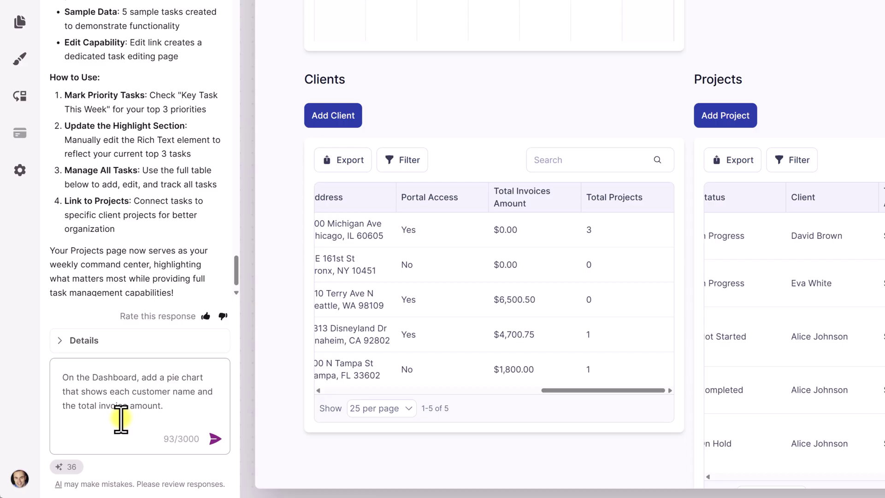
Send the customer invoice pie chart request and approve the AI's plan with 'yes'
{"action": "left_click", "coordinate": [214, 439]}
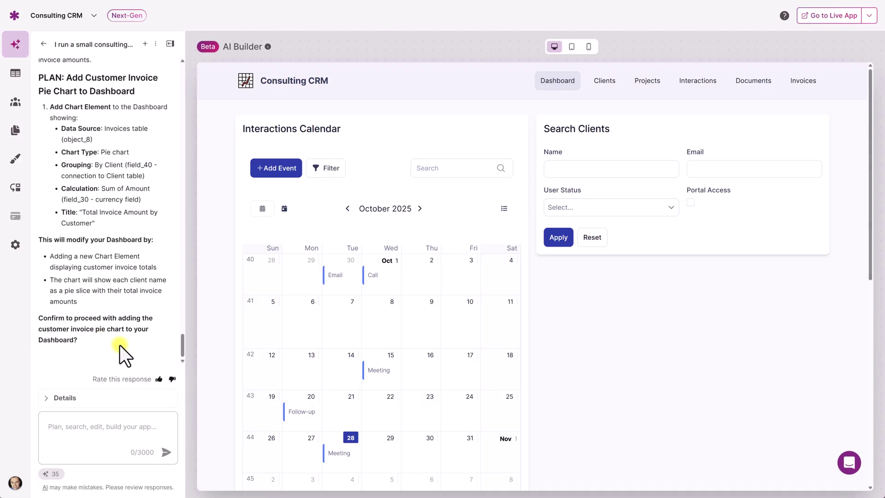
{"action": "left_click", "coordinate": [65, 425]}
{"action": "type", "text": "yes"}
{"action": "key", "text": "Return"}
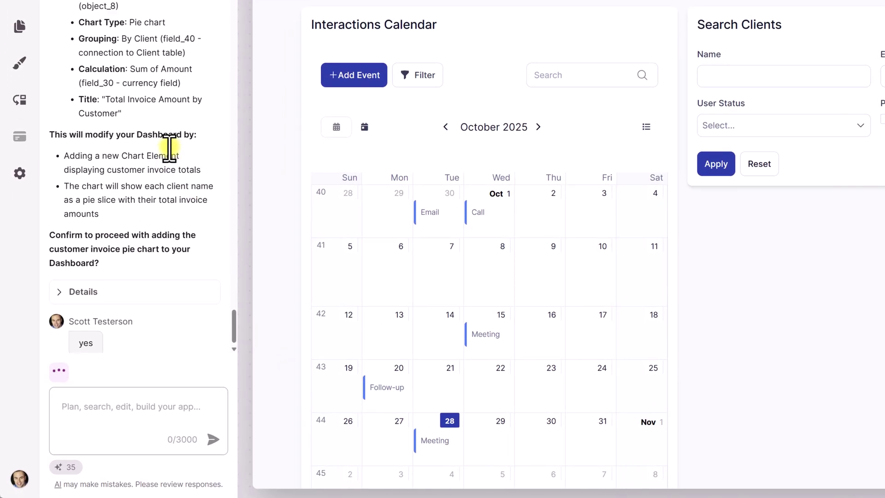
{"action": "scroll", "coordinate": [169, 149], "scroll_direction": "up", "scroll_amount": 2}
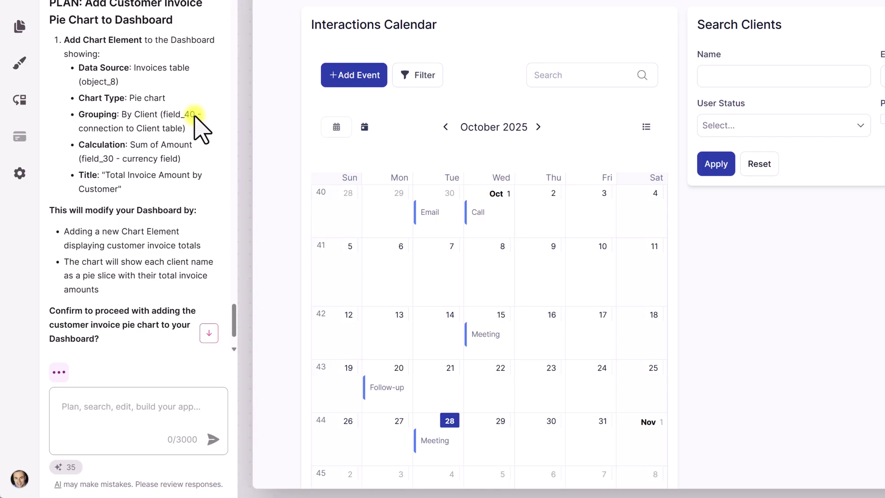
{"action": "scroll", "coordinate": [194, 119], "scroll_direction": "down", "scroll_amount": 1}
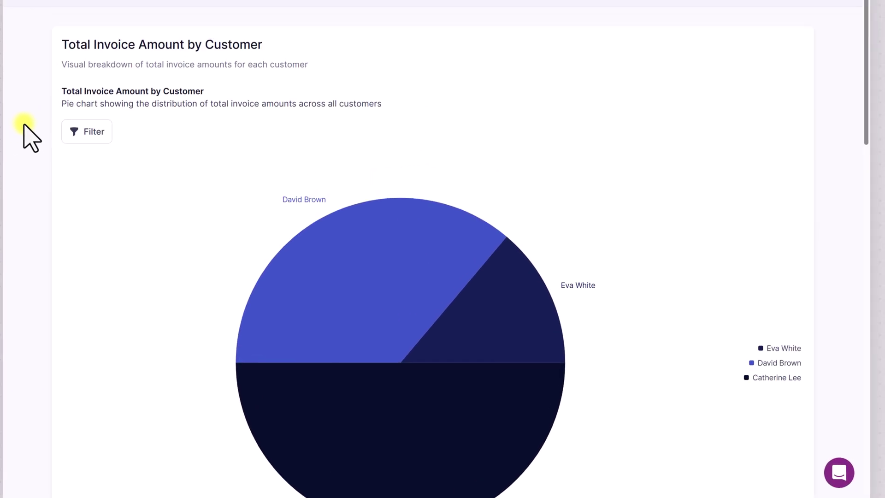
Inspect the Eva White, David Brown and Catherine Lee slices of the new pie chart
{"action": "scroll", "coordinate": [25, 125], "scroll_direction": "down", "scroll_amount": 1}
{"action": "scroll", "coordinate": [24, 125], "scroll_direction": "down", "scroll_amount": 1}
{"action": "scroll", "coordinate": [25, 125], "scroll_direction": "up", "scroll_amount": 2}
{"action": "scroll", "coordinate": [24, 126], "scroll_direction": "down", "scroll_amount": 2}
{"action": "scroll", "coordinate": [25, 125], "scroll_direction": "up", "scroll_amount": 1}
{"action": "scroll", "coordinate": [25, 126], "scroll_direction": "down", "scroll_amount": 1}
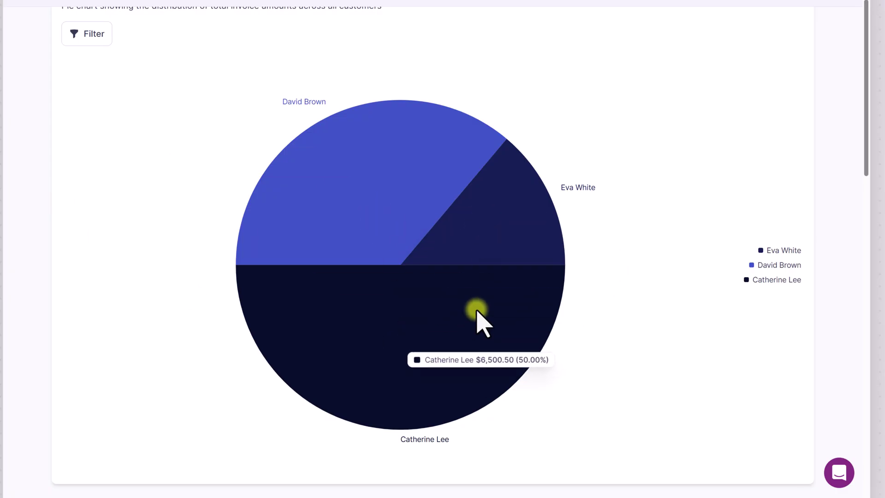
{"action": "mouse_move", "coordinate": [484, 315]}
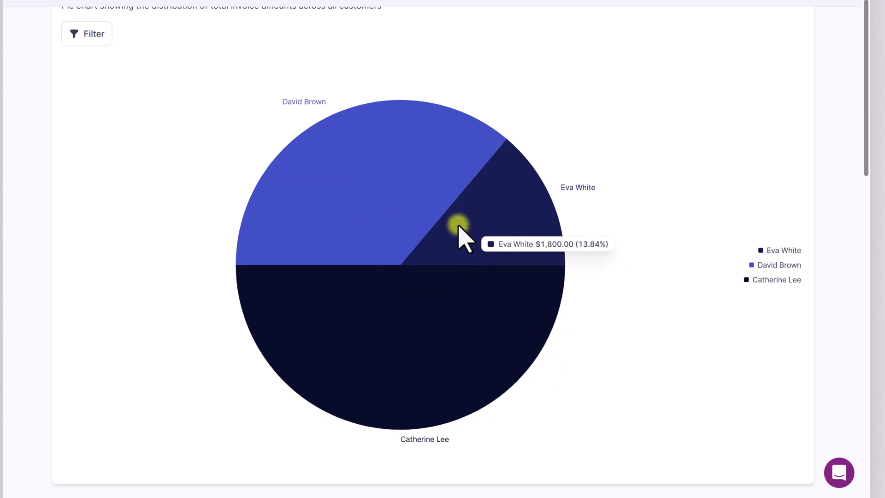
{"action": "scroll", "coordinate": [323, 205], "scroll_direction": "up", "scroll_amount": 2}
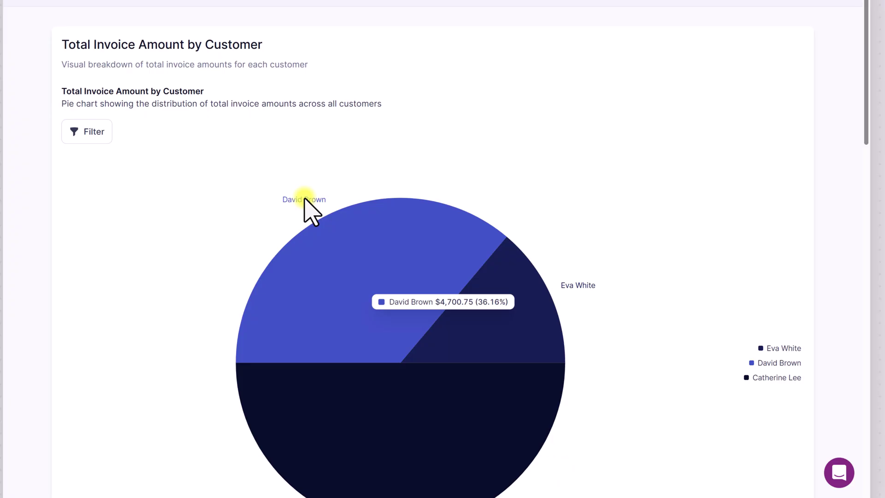
Open the pie chart's Filter panel and close it without applying a filter
{"action": "left_click", "coordinate": [95, 134]}
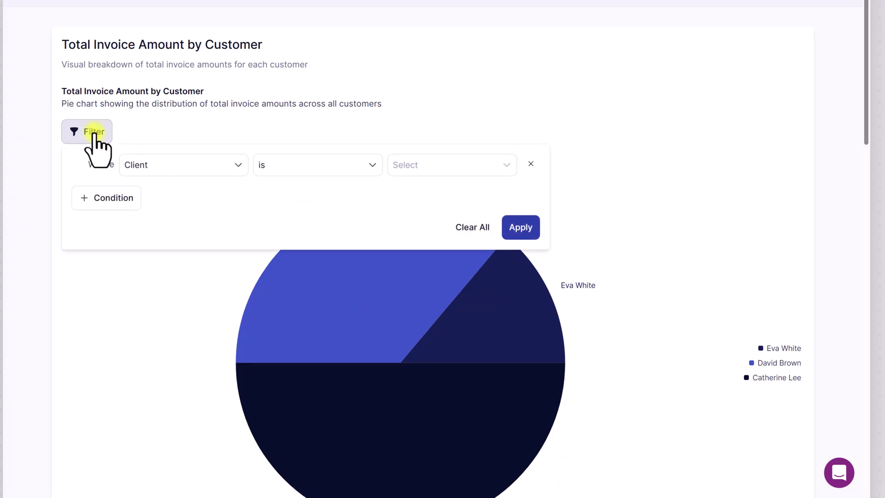
{"action": "left_click", "coordinate": [135, 302]}
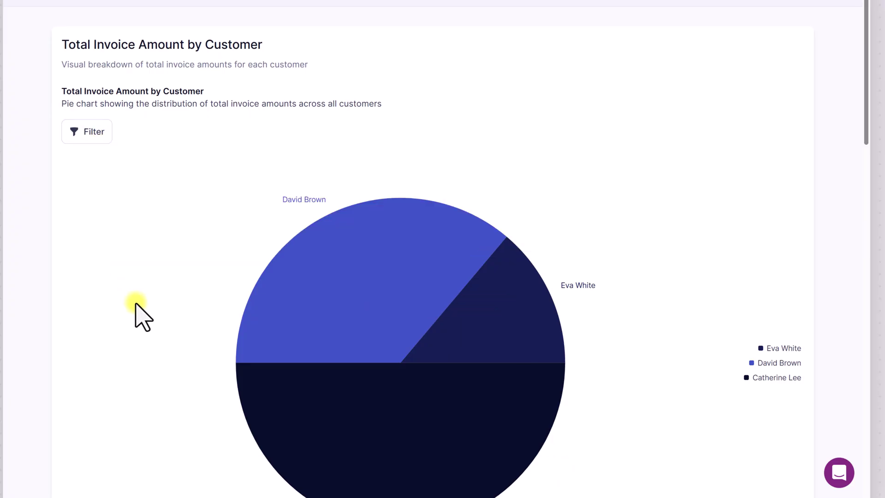
{"action": "scroll", "coordinate": [406, 306], "scroll_direction": "down", "scroll_amount": 3}
{"action": "scroll", "coordinate": [405, 306], "scroll_direction": "up", "scroll_amount": 3}
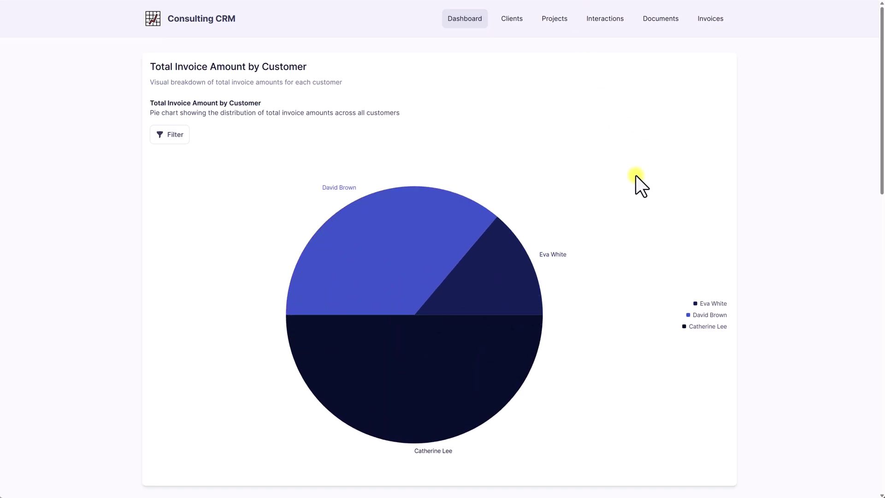
Browse the live CRM's Documents and Clients pages, then return to the Dashboard
{"action": "scroll", "coordinate": [635, 175], "scroll_direction": "down", "scroll_amount": 5}
{"action": "scroll", "coordinate": [635, 175], "scroll_direction": "down", "scroll_amount": 5}
{"action": "scroll", "coordinate": [635, 175], "scroll_direction": "up", "scroll_amount": 4}
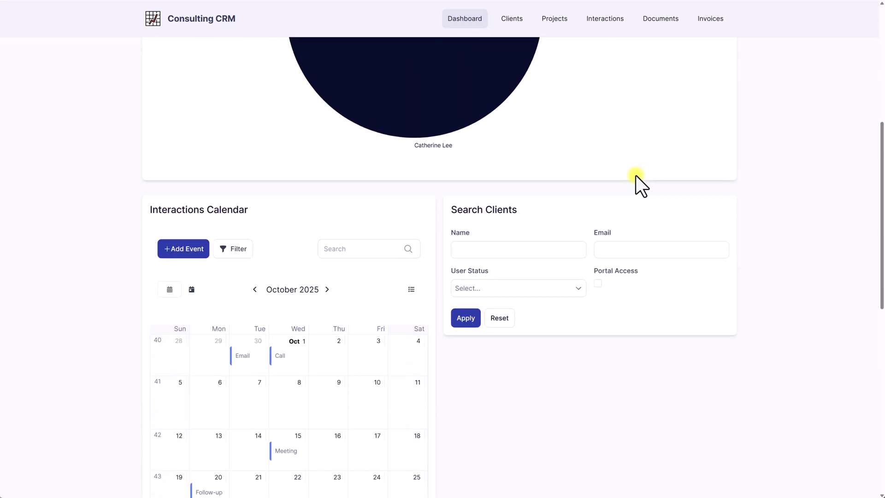
{"action": "left_click", "coordinate": [660, 20]}
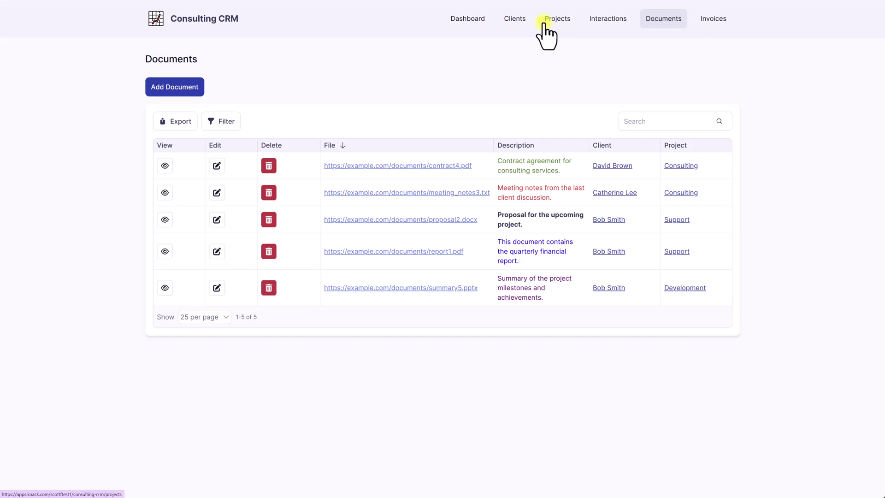
{"action": "left_click", "coordinate": [513, 19]}
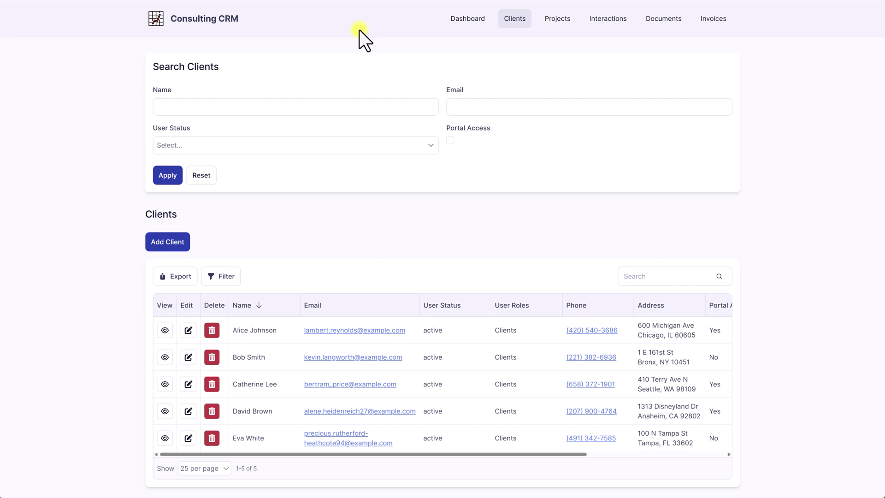
{"action": "left_click", "coordinate": [475, 21]}
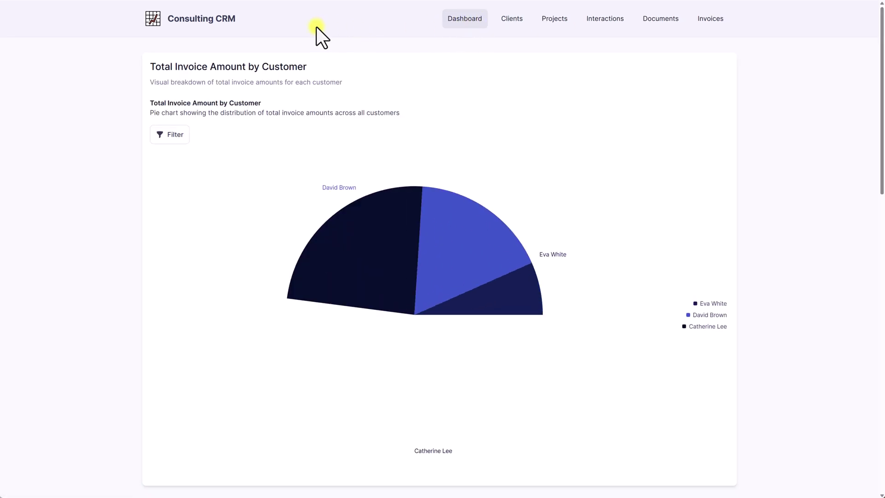